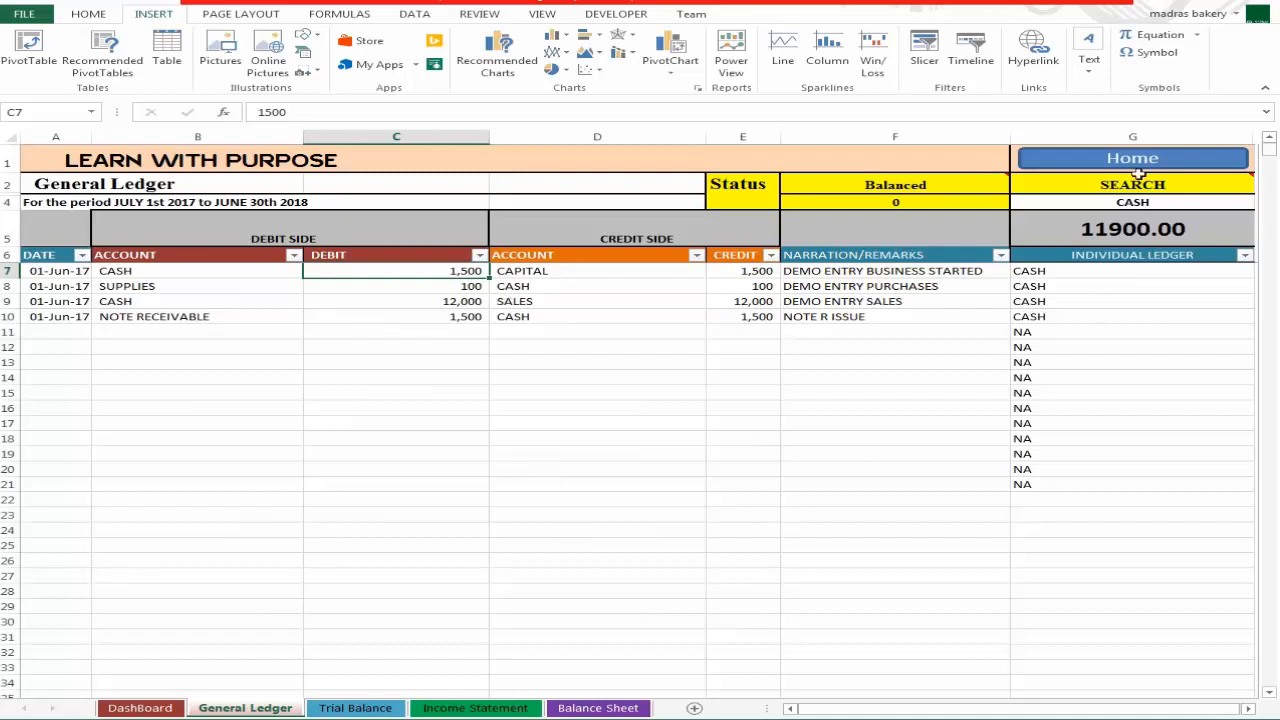
# Set the SEARCH account in the General Ledger to CAPITAL.
pyautogui.click(1163, 202)
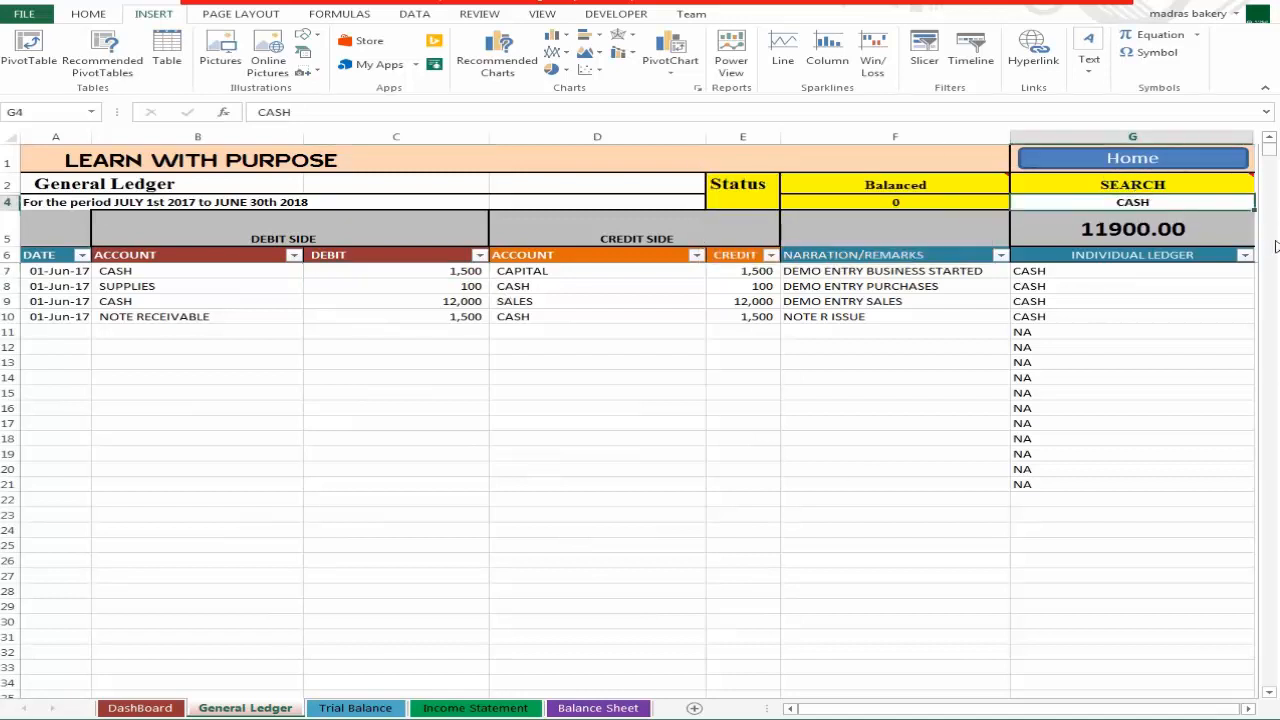
pyautogui.write('CAPITAL')
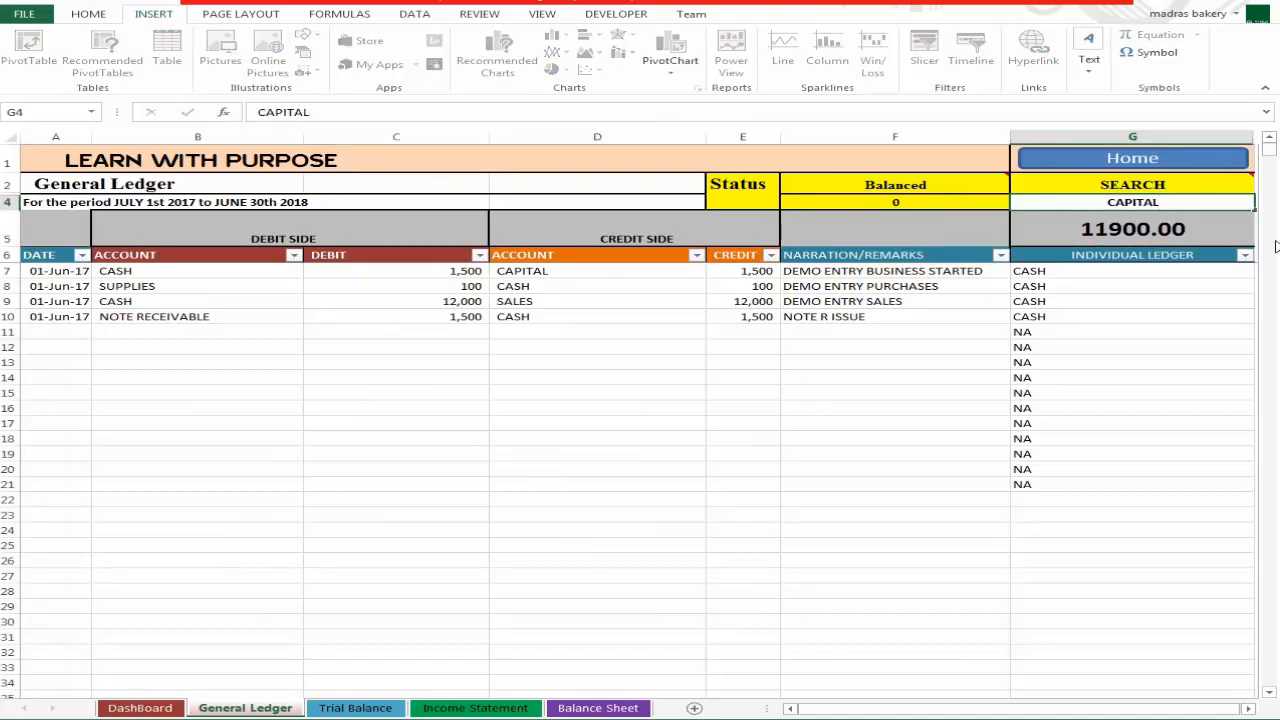
pyautogui.press('Return')
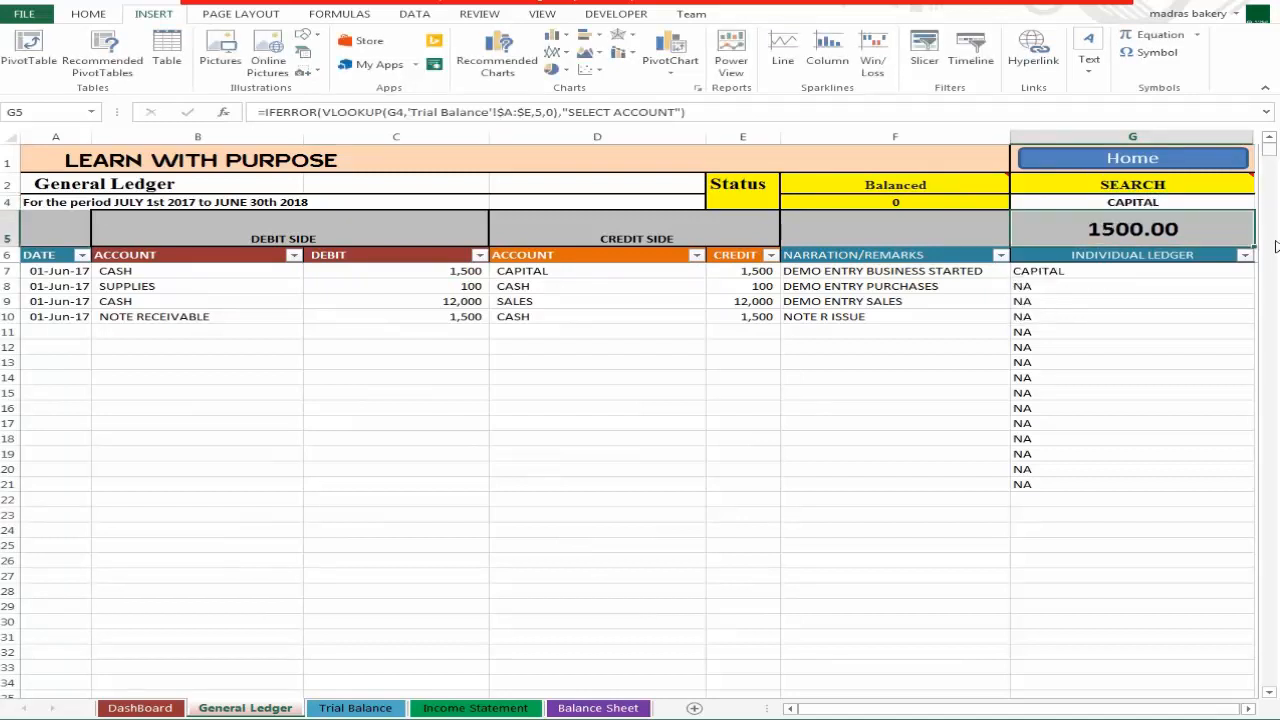
pyautogui.press('Up')
pyautogui.press('Down')
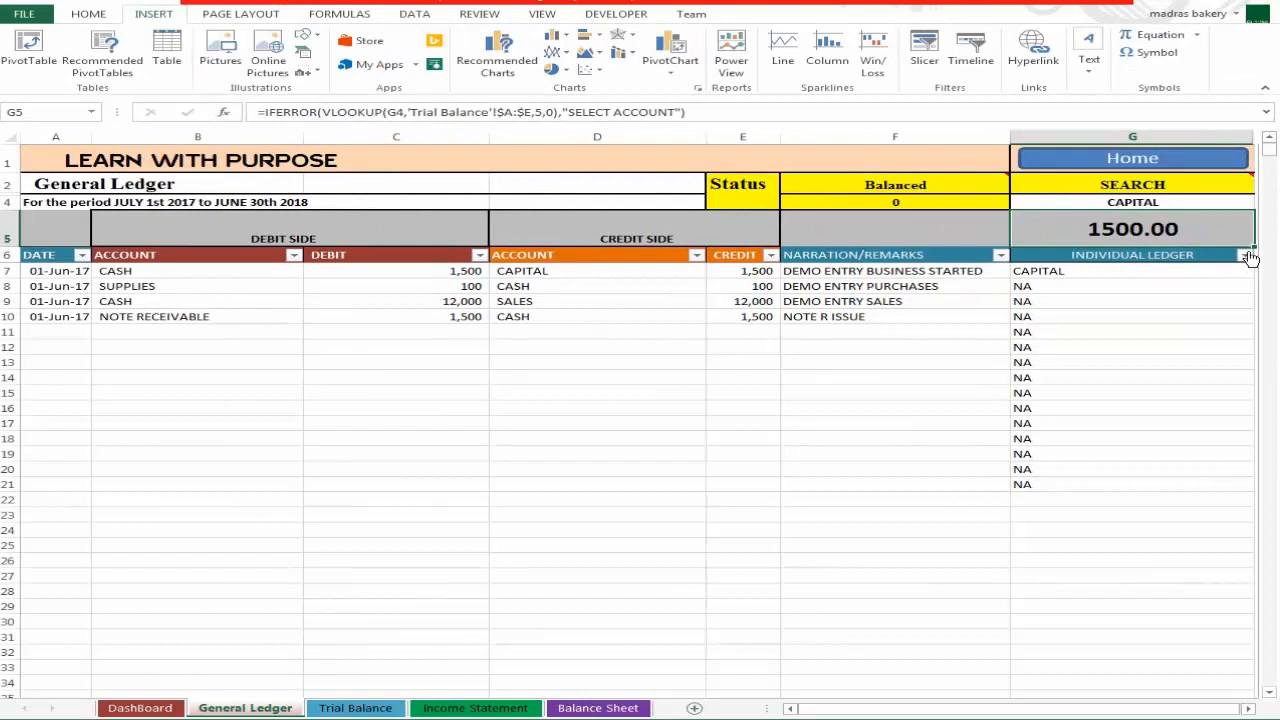
# Filter the INDIVIDUAL LEDGER column to show only the CAPITAL entries.
pyautogui.click(1245, 256)
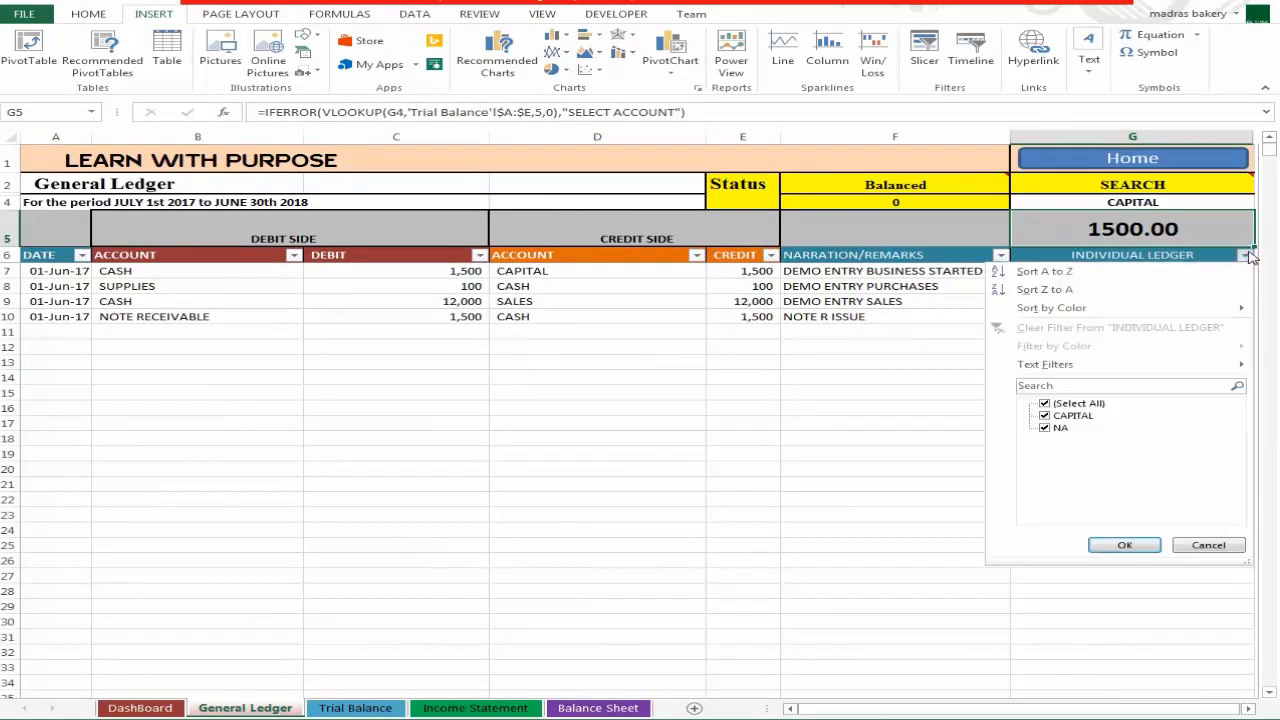
pyautogui.click(1078, 404)
pyautogui.click(1071, 416)
pyautogui.click(1130, 545)
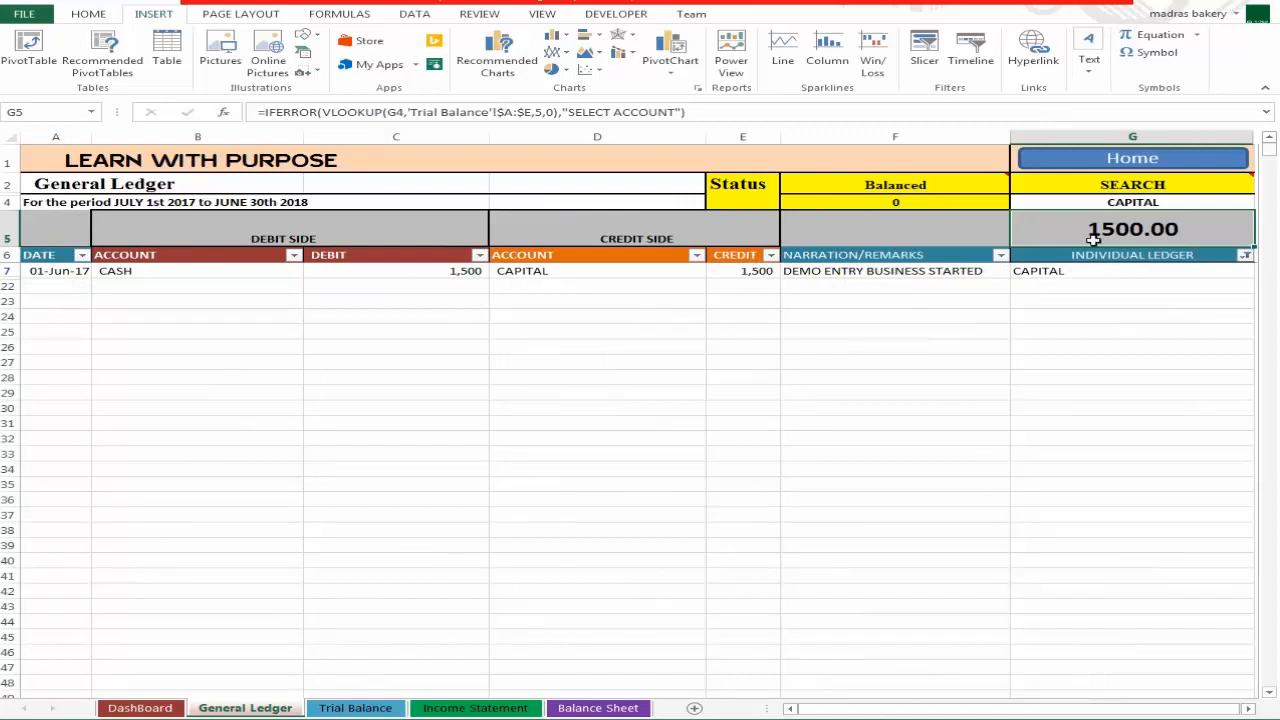
# Set the SEARCH account in the General Ledger back to CASH.
pyautogui.click(1125, 203)
pyautogui.write('CASH')
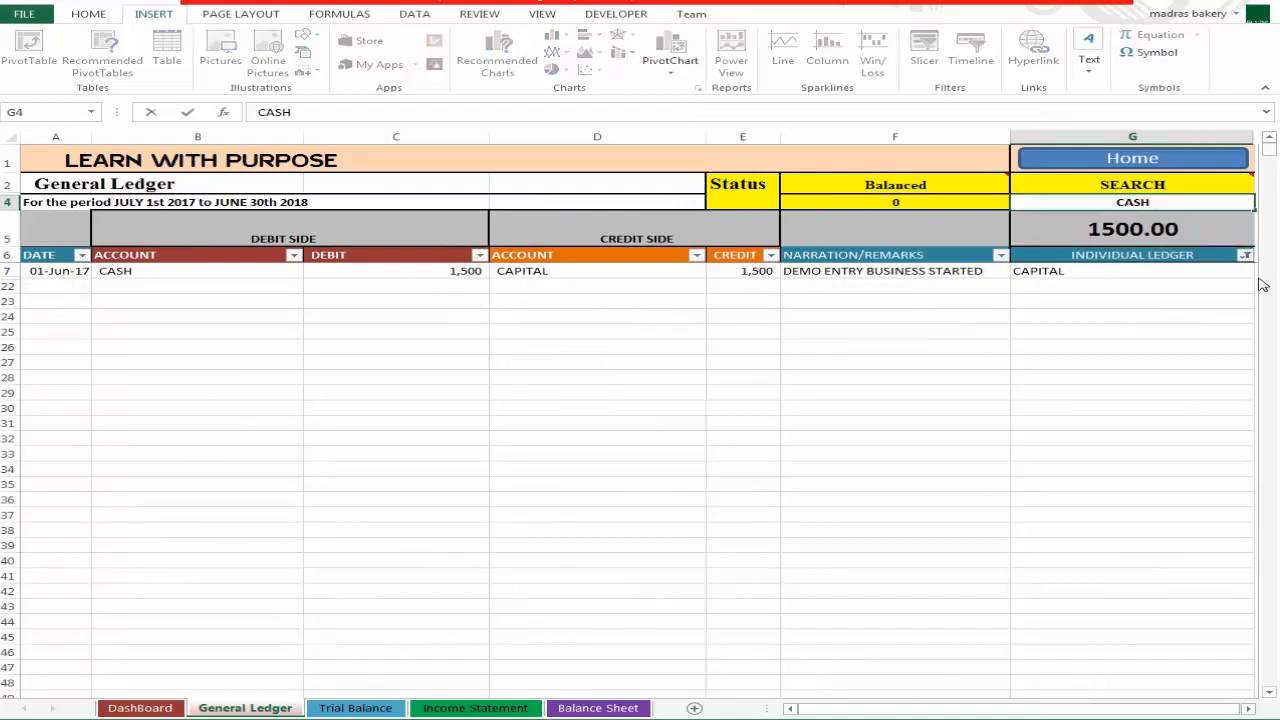
pyautogui.press('Return')
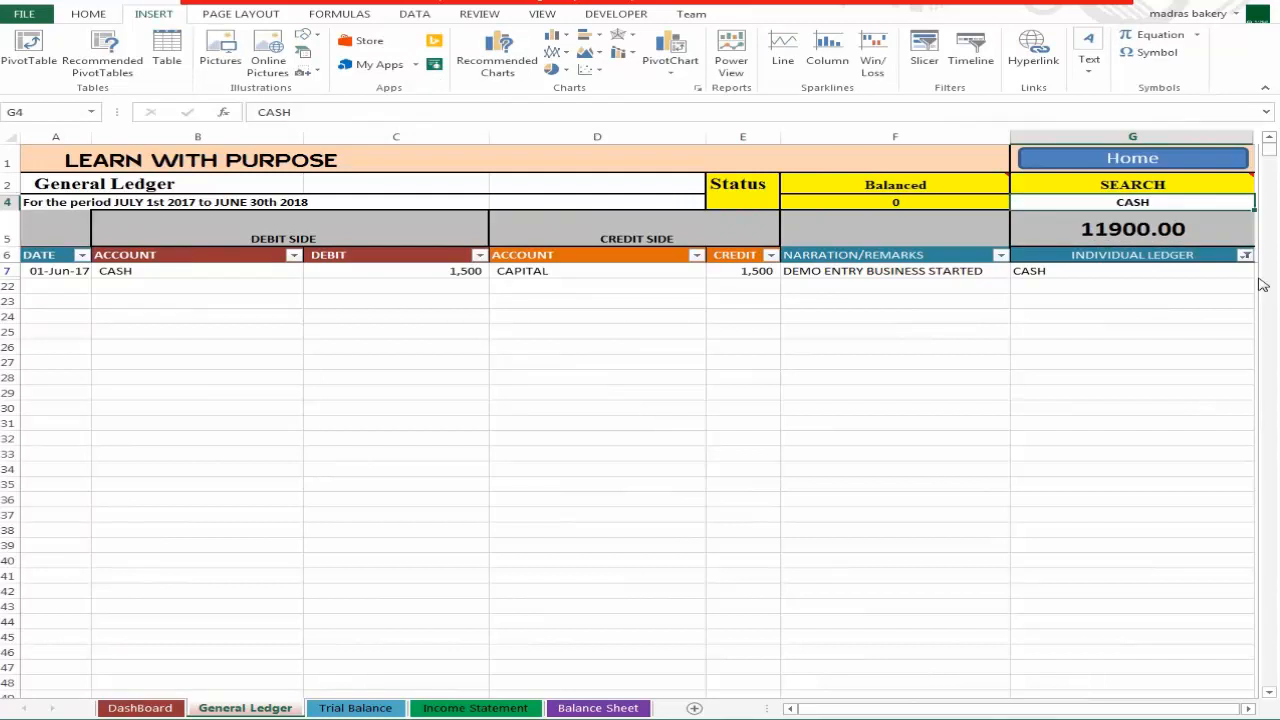
# Clear the existing INDIVIDUAL LEDGER filter and filter the column to show only the CASH entries.
pyautogui.click(1245, 256)
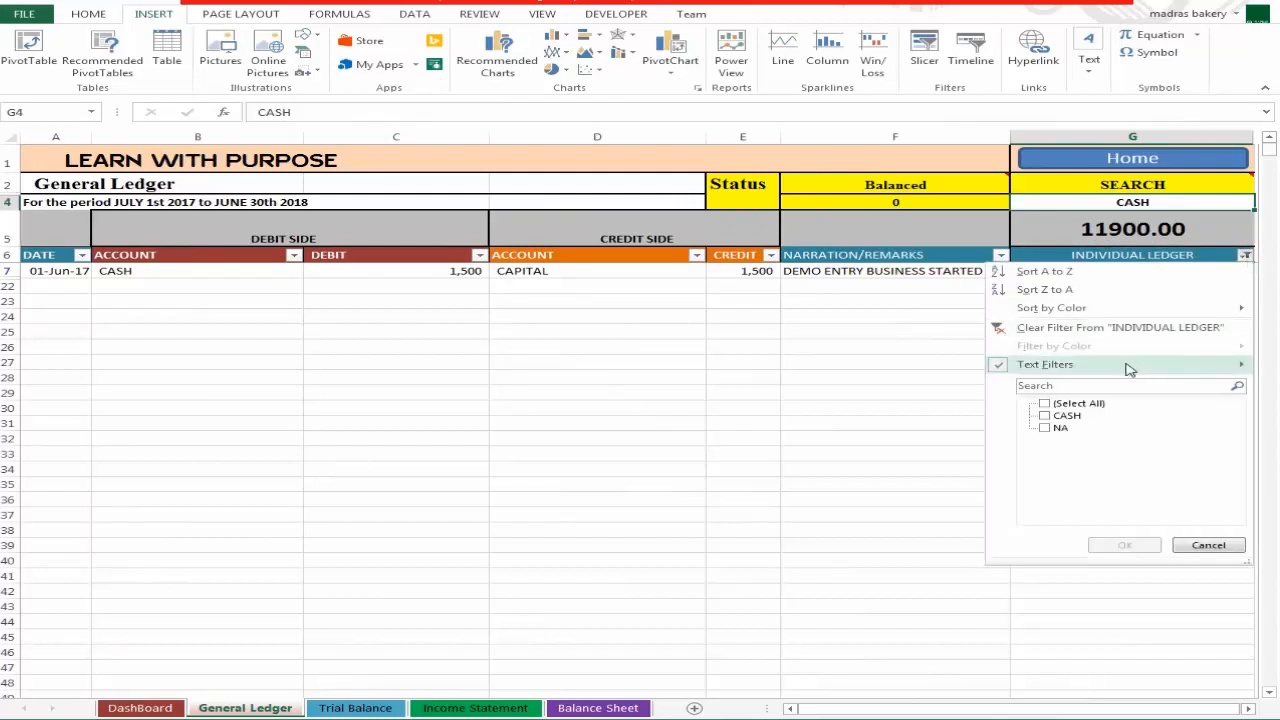
pyautogui.click(1100, 332)
pyautogui.click(1245, 256)
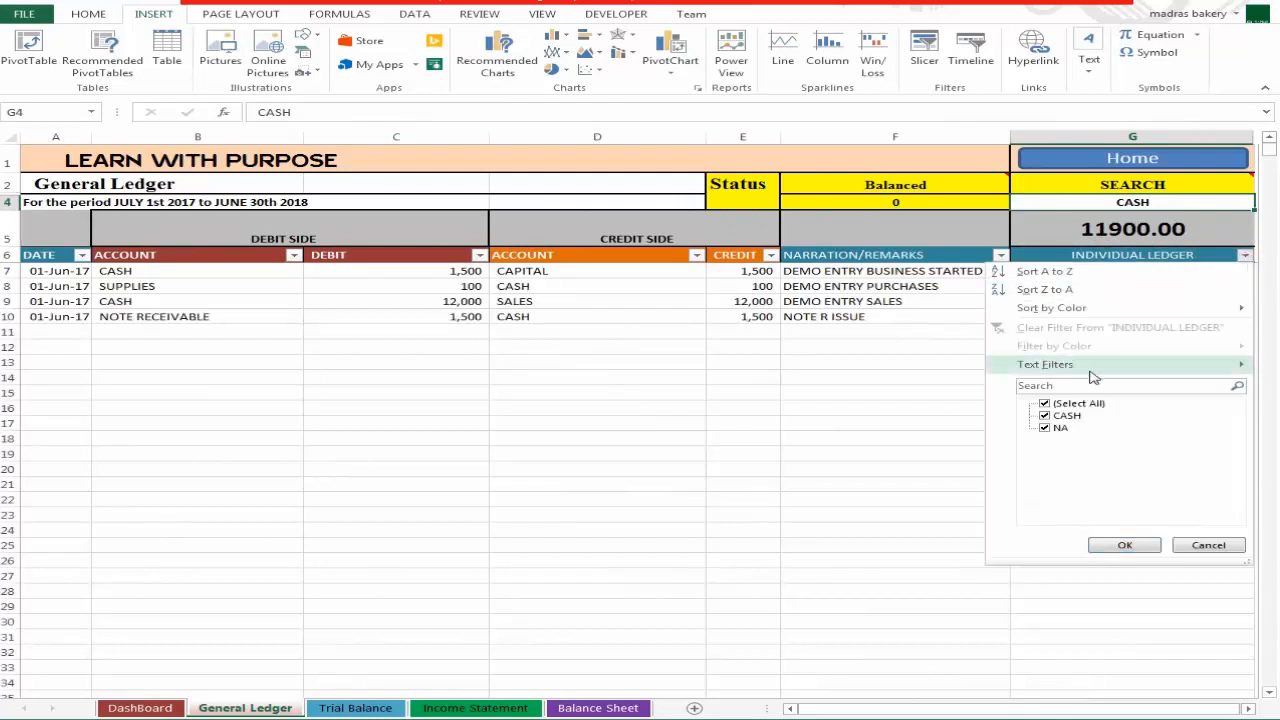
pyautogui.click(1058, 403)
pyautogui.click(1064, 416)
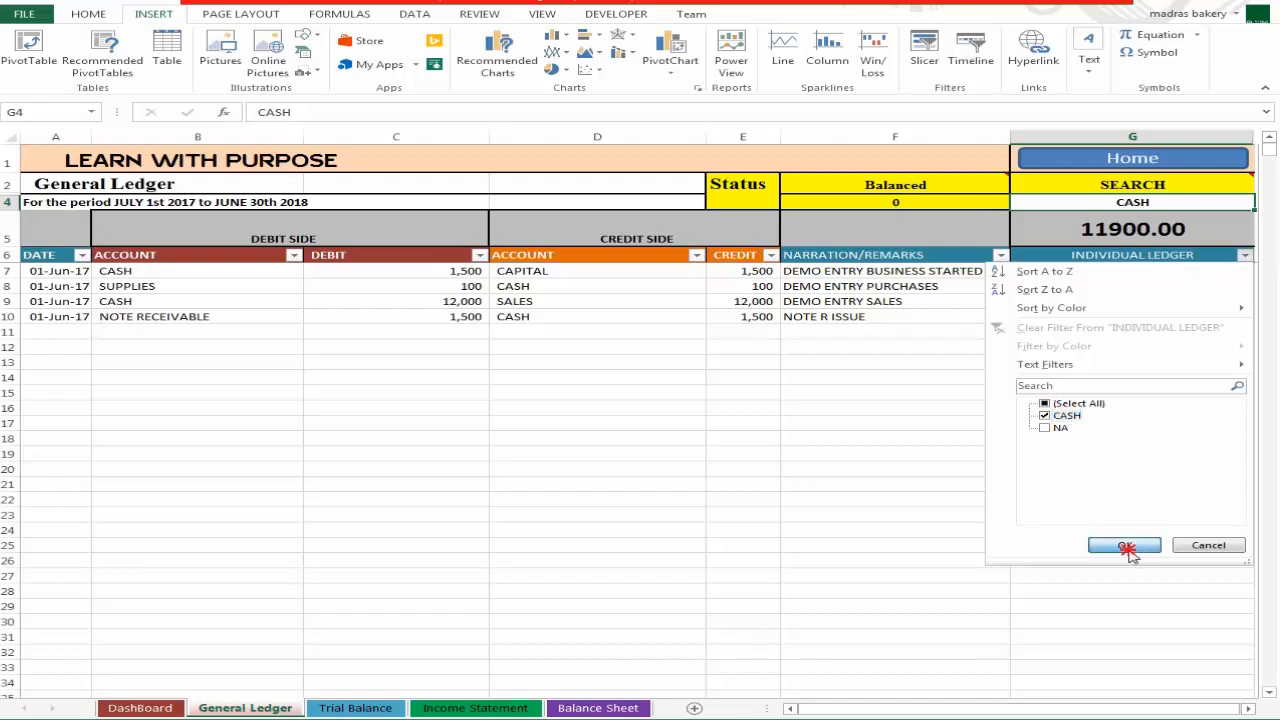
pyautogui.click(1125, 545)
pyautogui.click(805, 301)
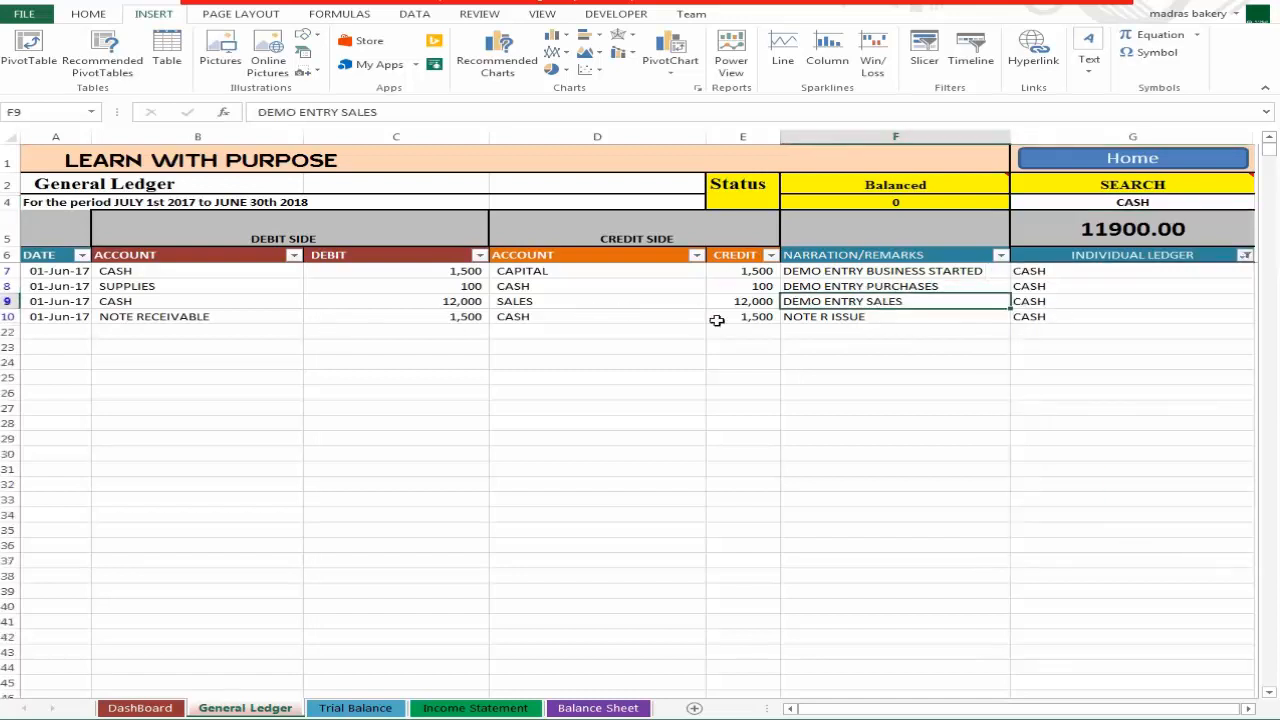
pyautogui.click(1100, 229)
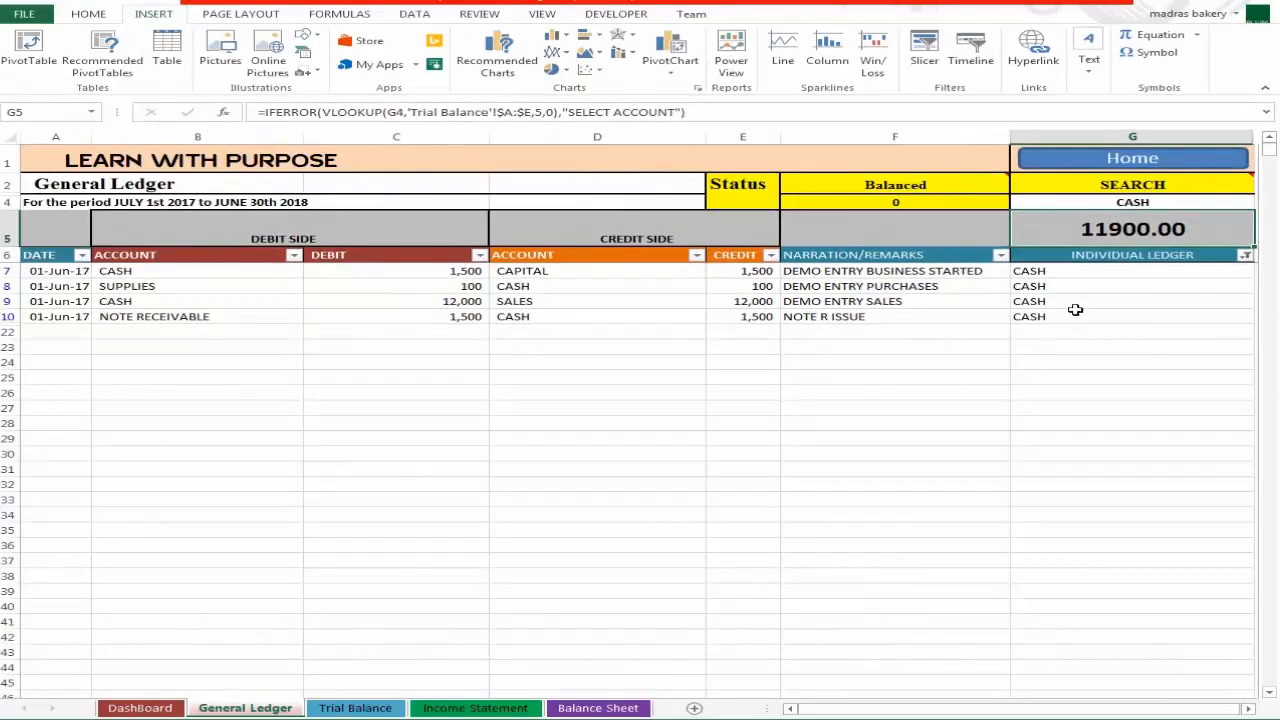
pyautogui.click(1075, 301)
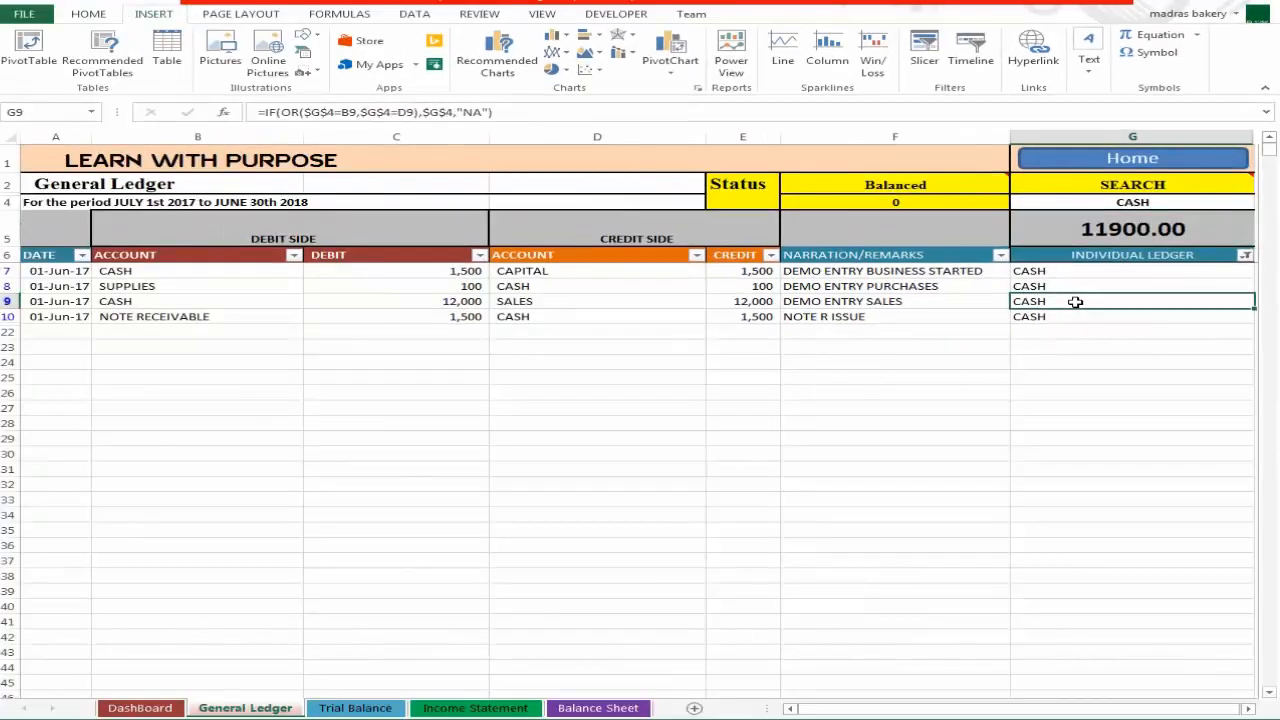
# Turn off filtering on the General Ledger header row, from DATE to INDIVIDUAL LEDGER.
pyautogui.click(1082, 256)
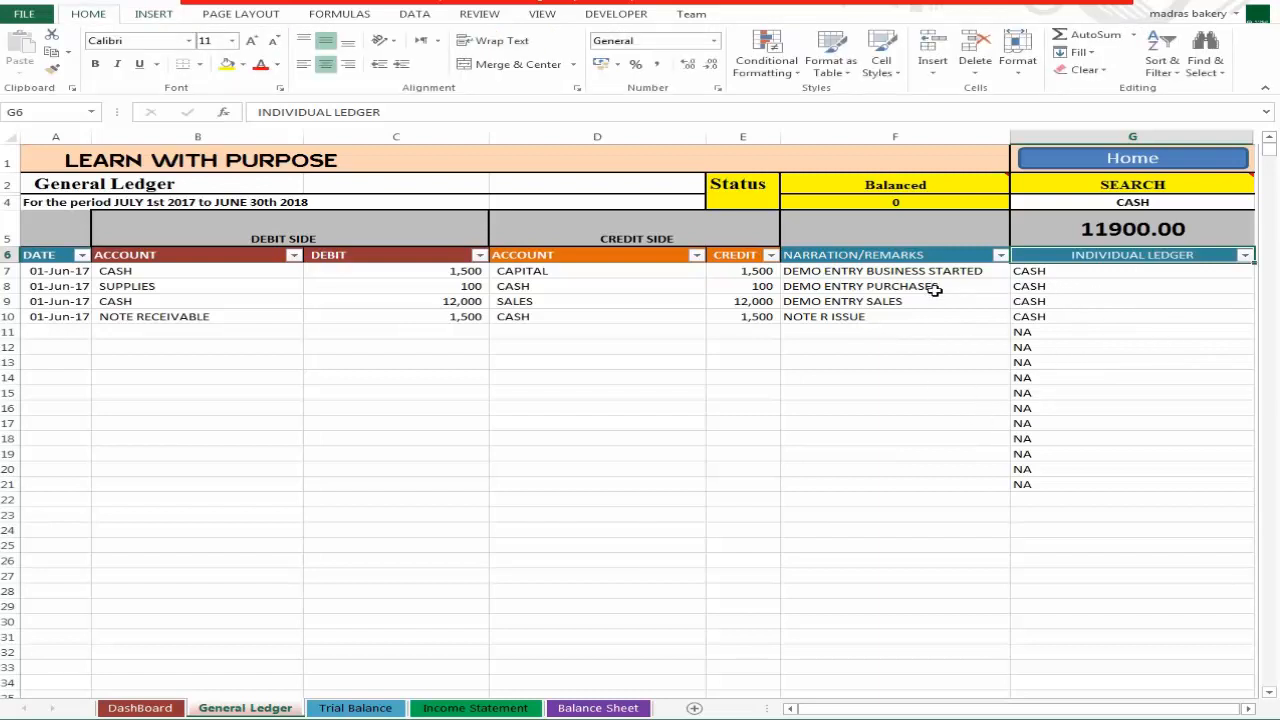
pyautogui.moveTo(48, 255); pyautogui.dragTo(1068, 255)
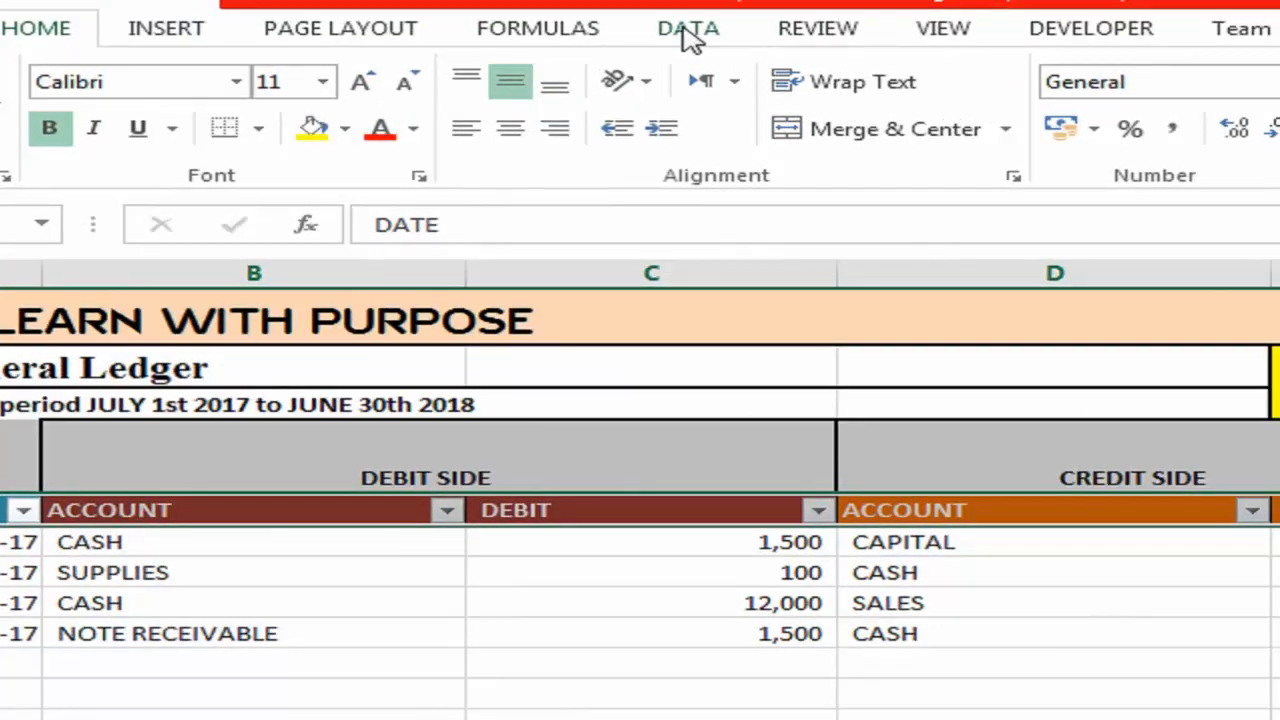
pyautogui.click(688, 30)
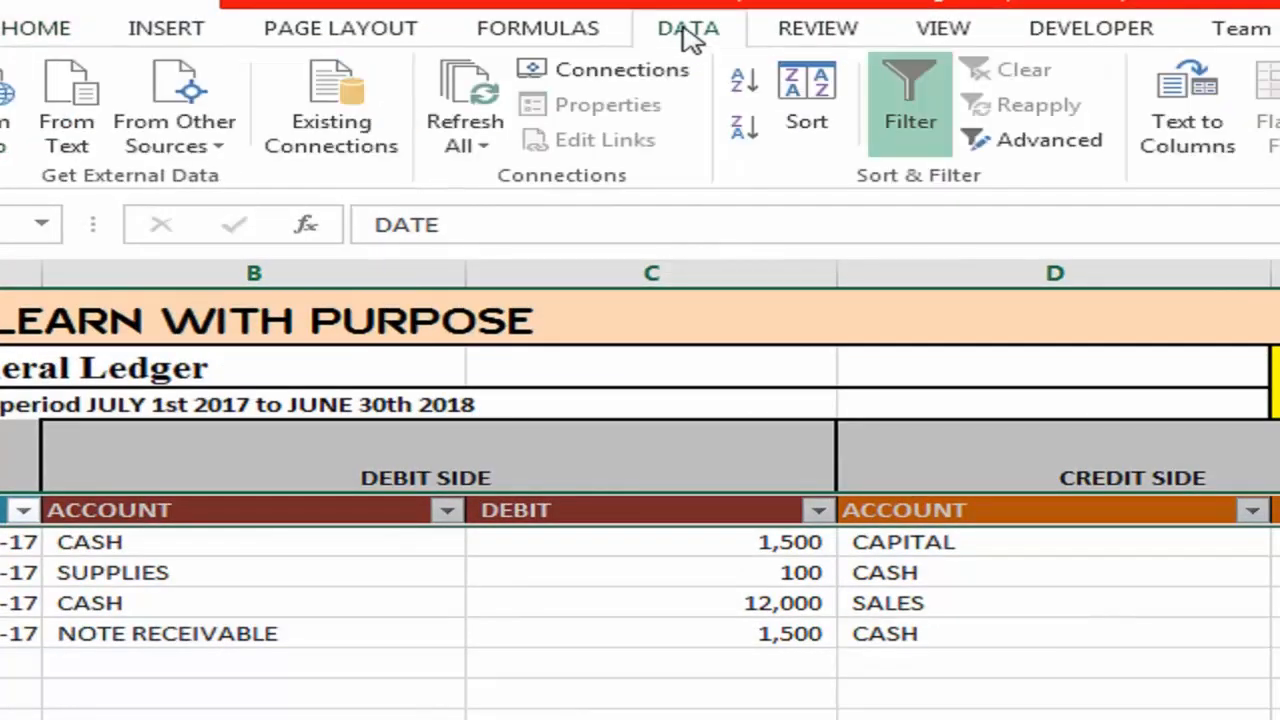
pyautogui.click(912, 128)
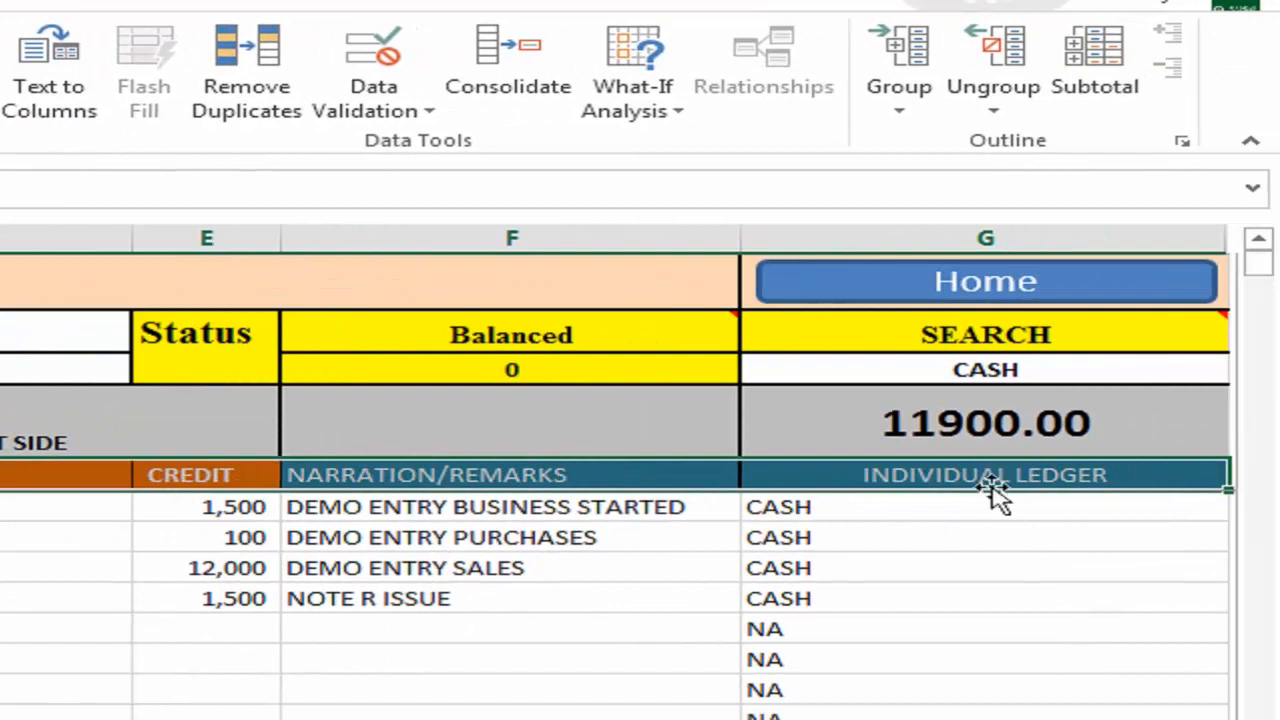
# Create a table with headers from the INDIVIDUAL LEDGER header cell only, using $G$6 as its data range.
pyautogui.click(898, 481)
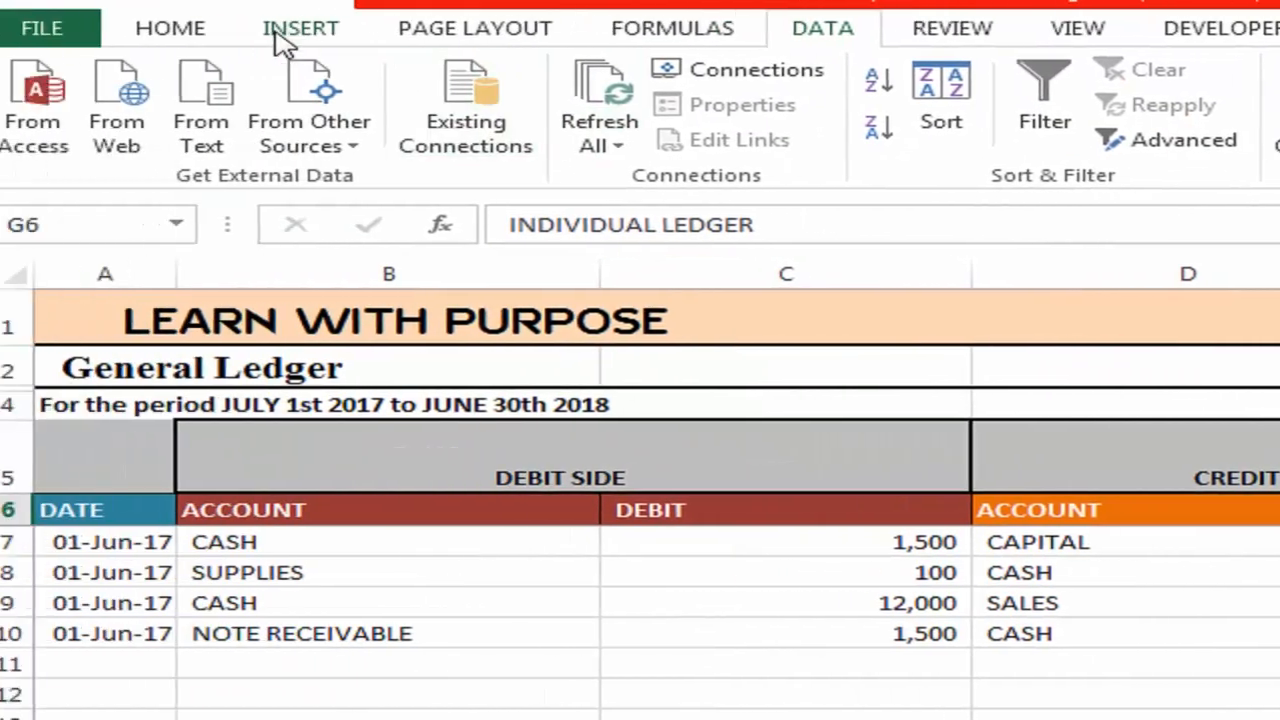
pyautogui.click(279, 32)
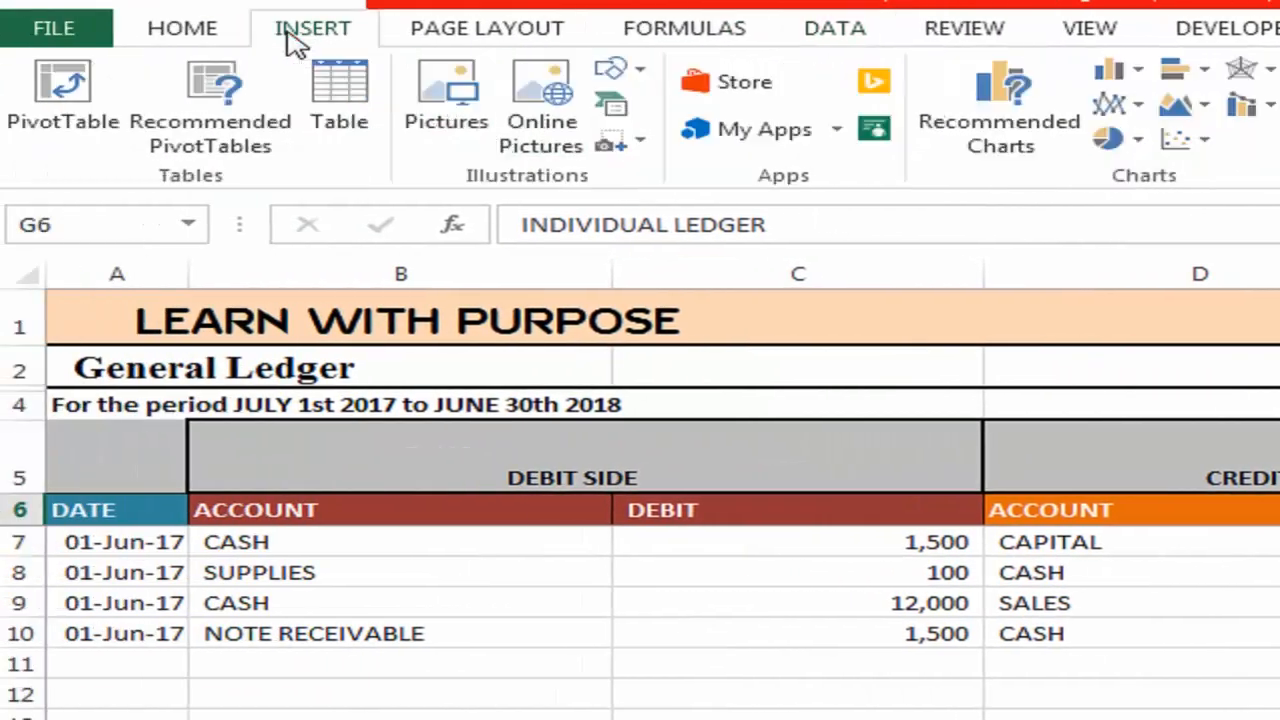
pyautogui.click(330, 108)
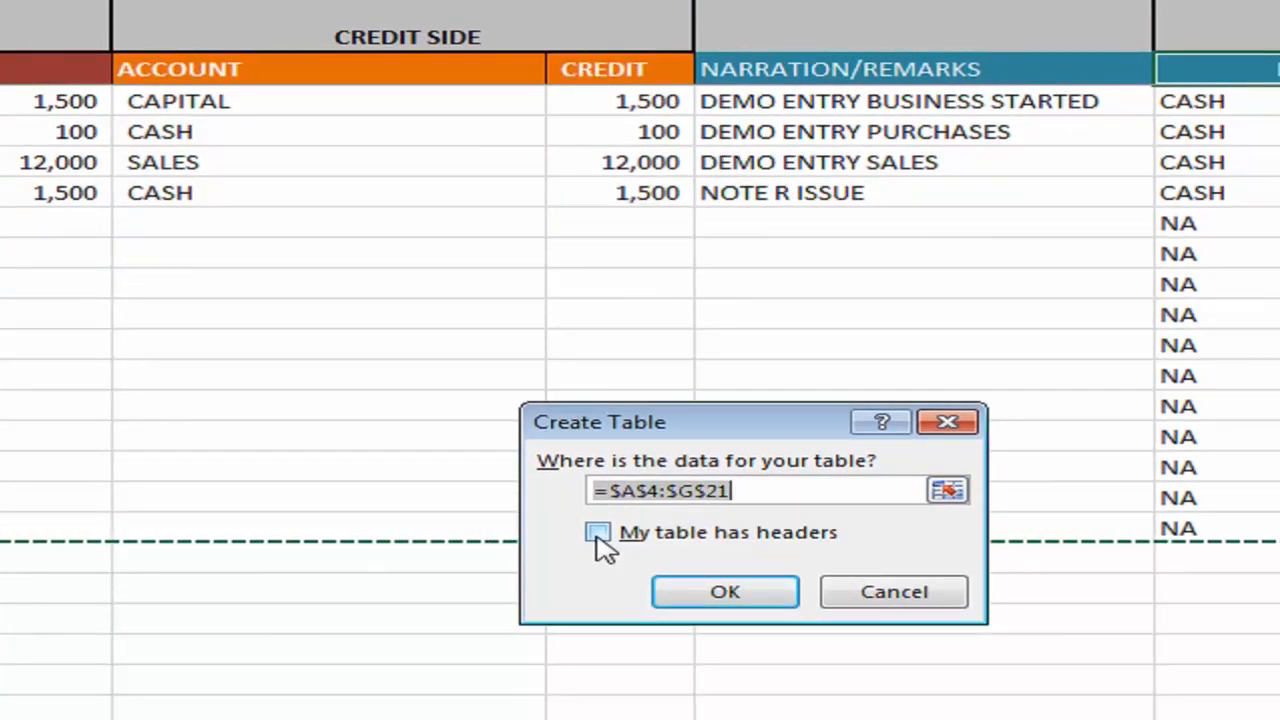
pyautogui.click(596, 533)
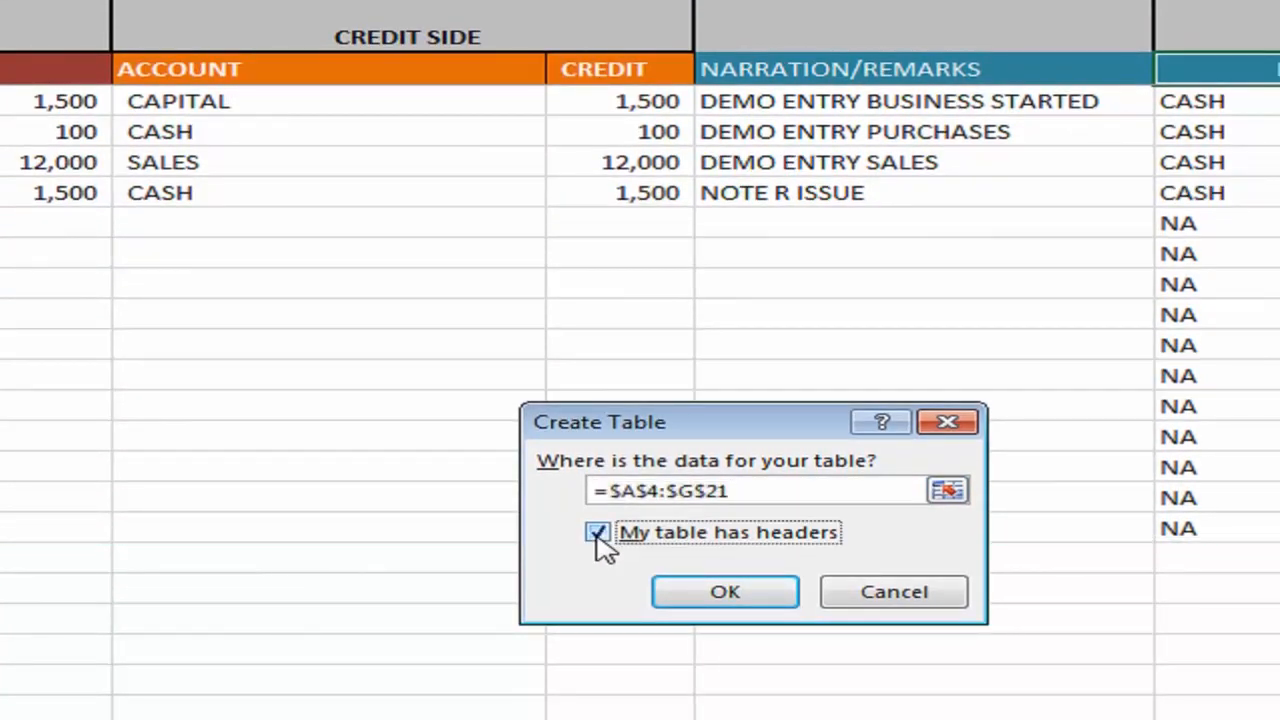
pyautogui.click(790, 490)
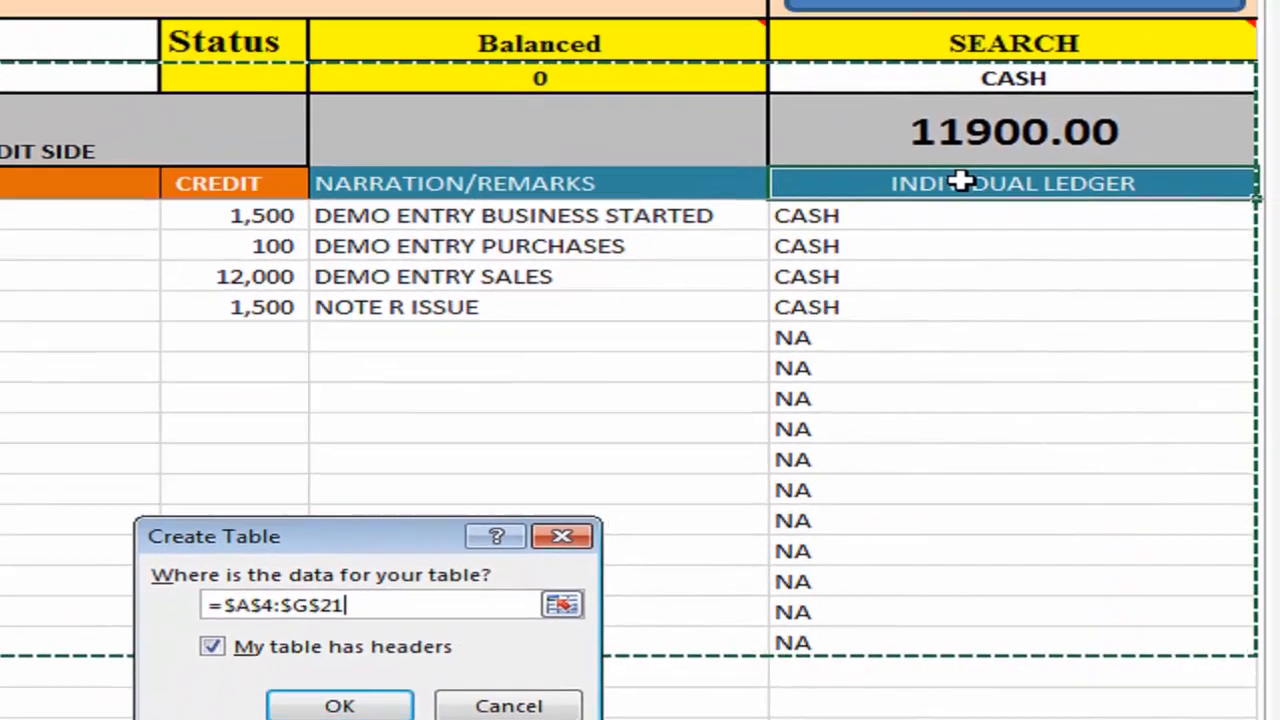
pyautogui.click(960, 182)
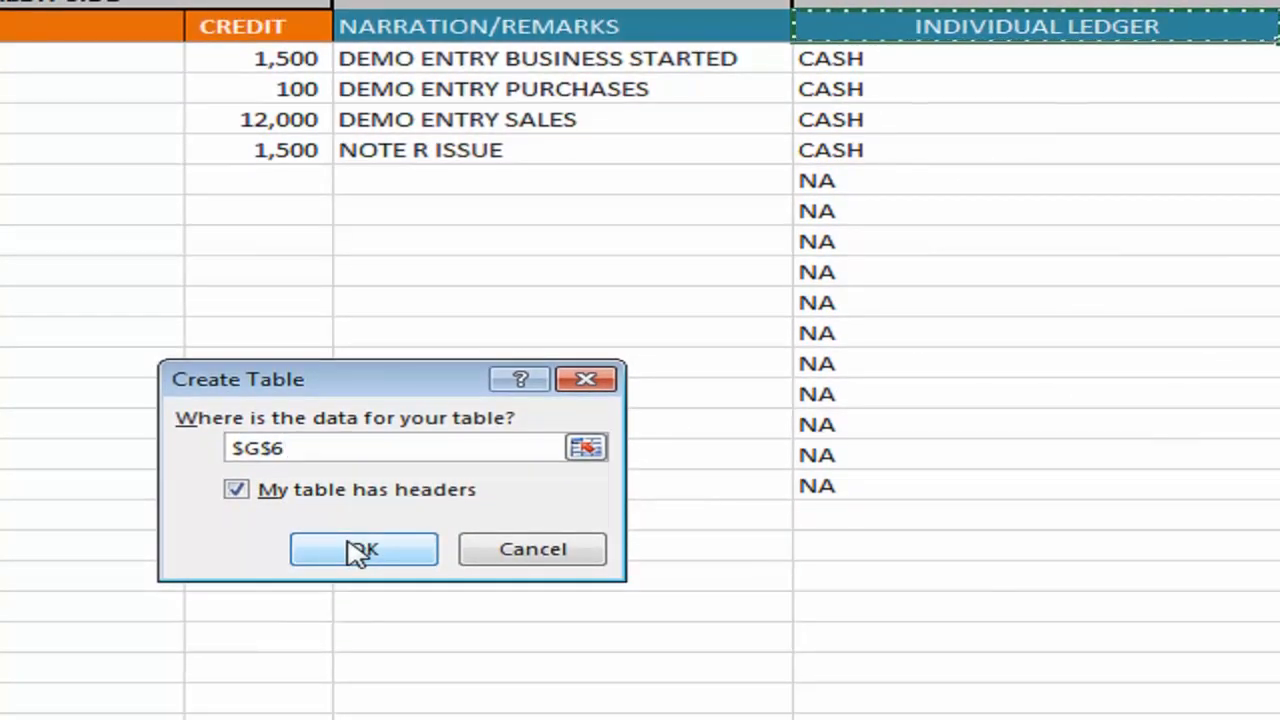
pyautogui.click(360, 550)
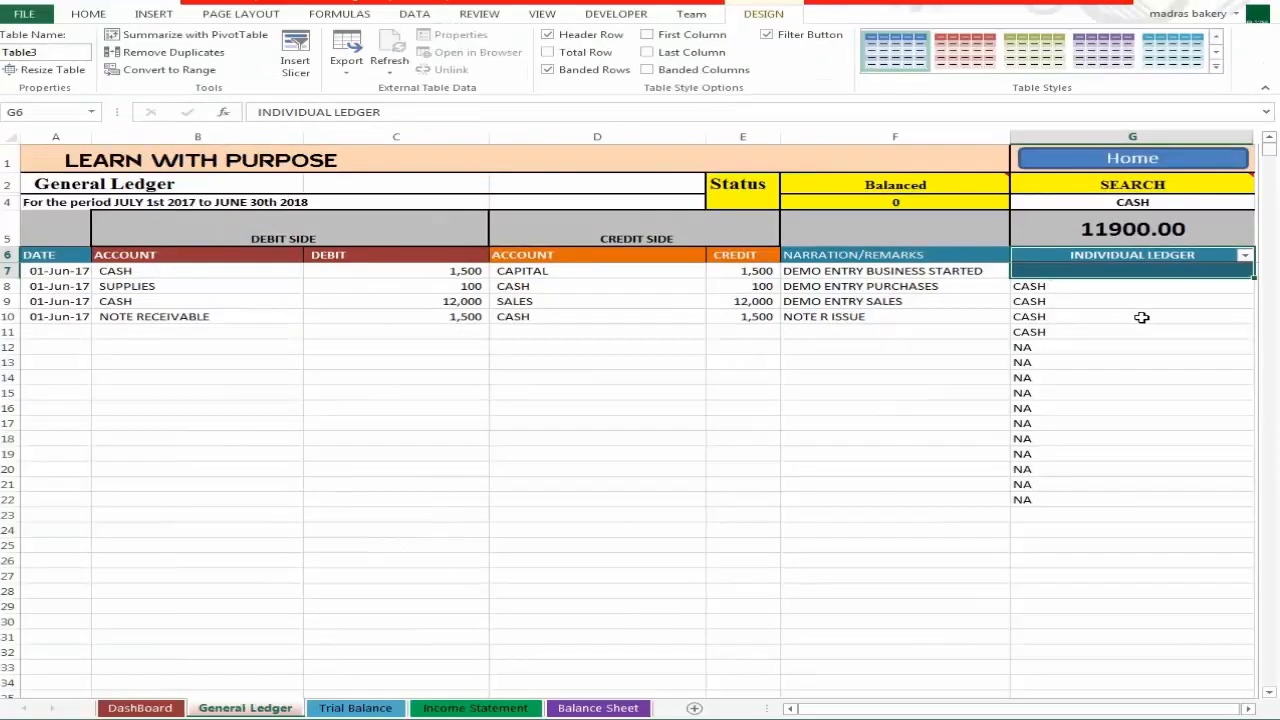
# Move the ledger formulas from G8:G22 up one row into G7:G21, directly below the INDIVIDUAL LEDGER header.
pyautogui.click(1089, 302)
pyautogui.click(1061, 273)
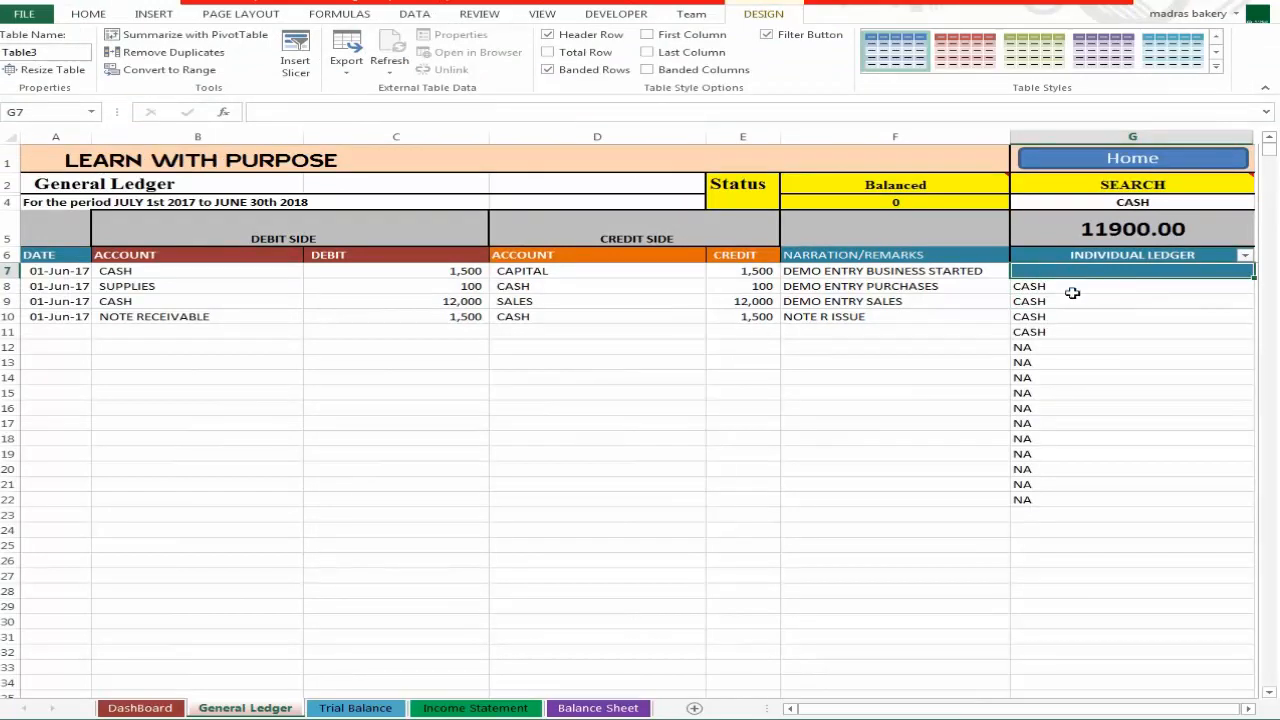
pyautogui.click(1079, 287)
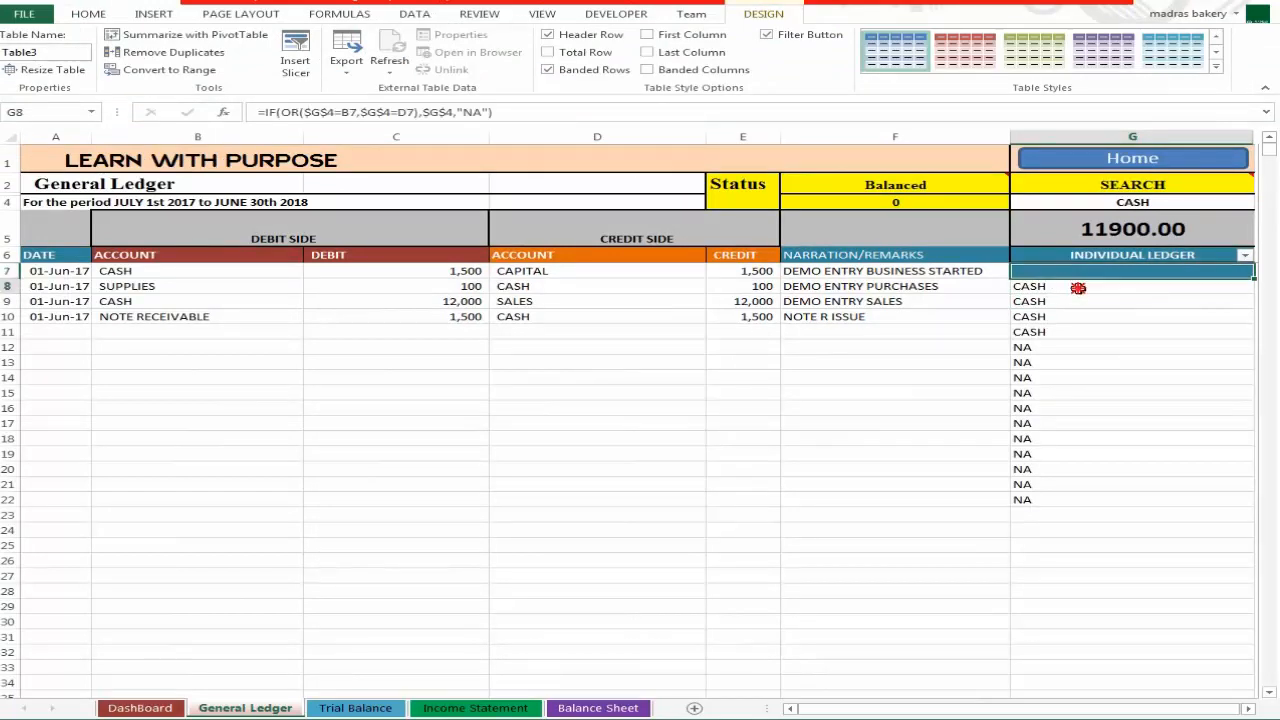
pyautogui.hotkey('shift', 'Down')
pyautogui.hotkey('shift', 'Down')
pyautogui.hotkey('shift', 'Down')
pyautogui.hotkey('shift', 'Down')
pyautogui.hotkey('shift', 'Down')
pyautogui.hotkey('shift', 'Down')
pyautogui.hotkey('shift', 'Down')
pyautogui.hotkey('shift', 'Down')
pyautogui.hotkey('shift', 'Down')
pyautogui.hotkey('shift', 'Down')
pyautogui.hotkey('shift', 'Down')
pyautogui.hotkey('shift', 'Down')
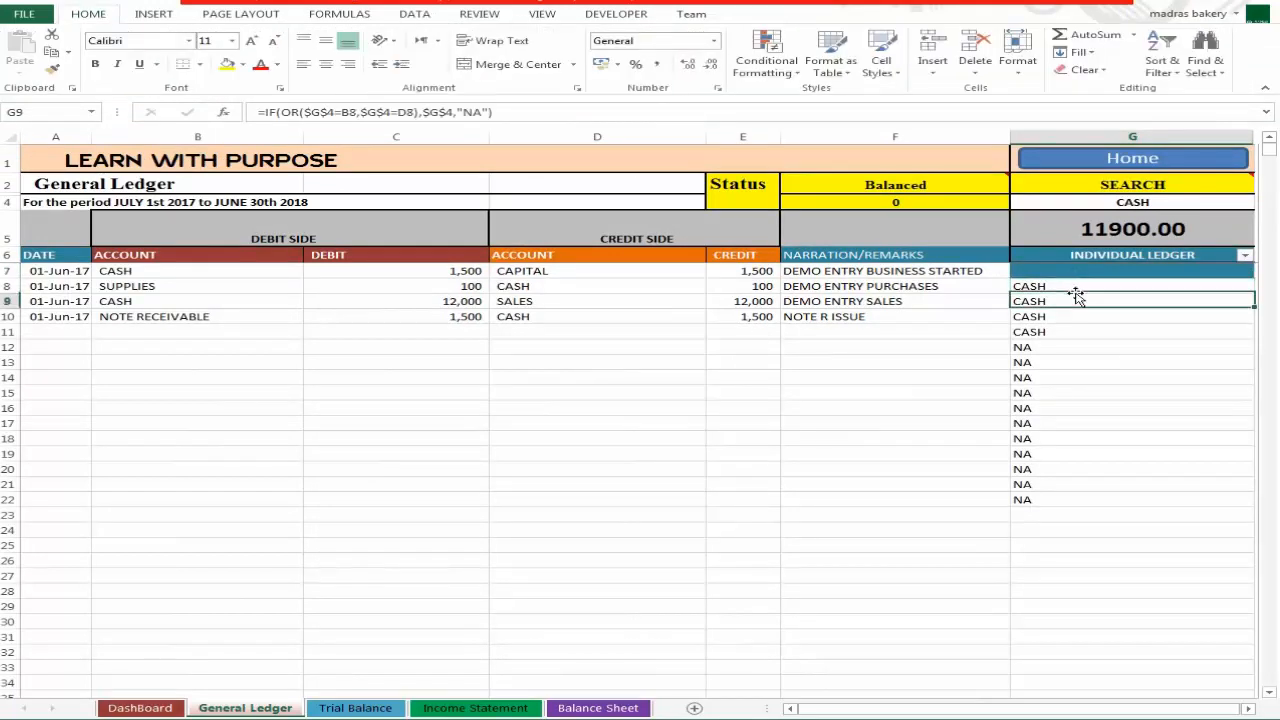
pyautogui.hotkey('shift', 'Down')
pyautogui.hotkey('shift', 'Down')
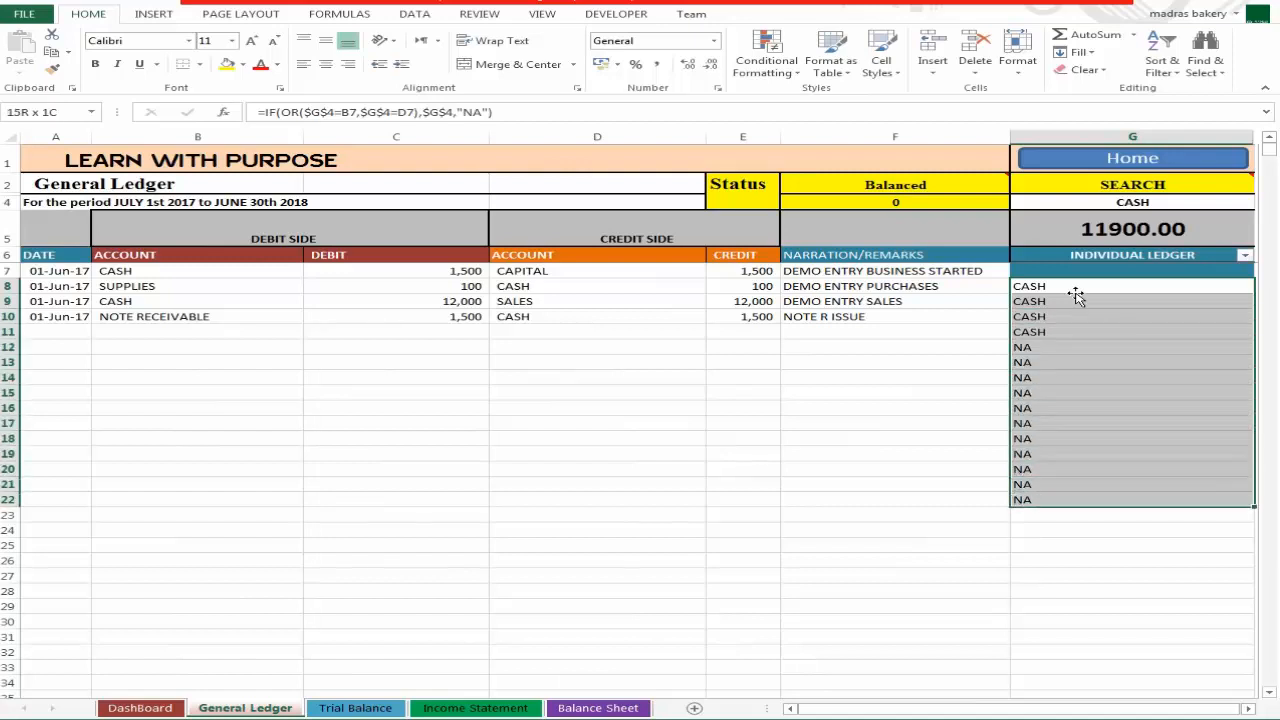
pyautogui.hotkey('ctrl', 'c')
pyautogui.press('Up')
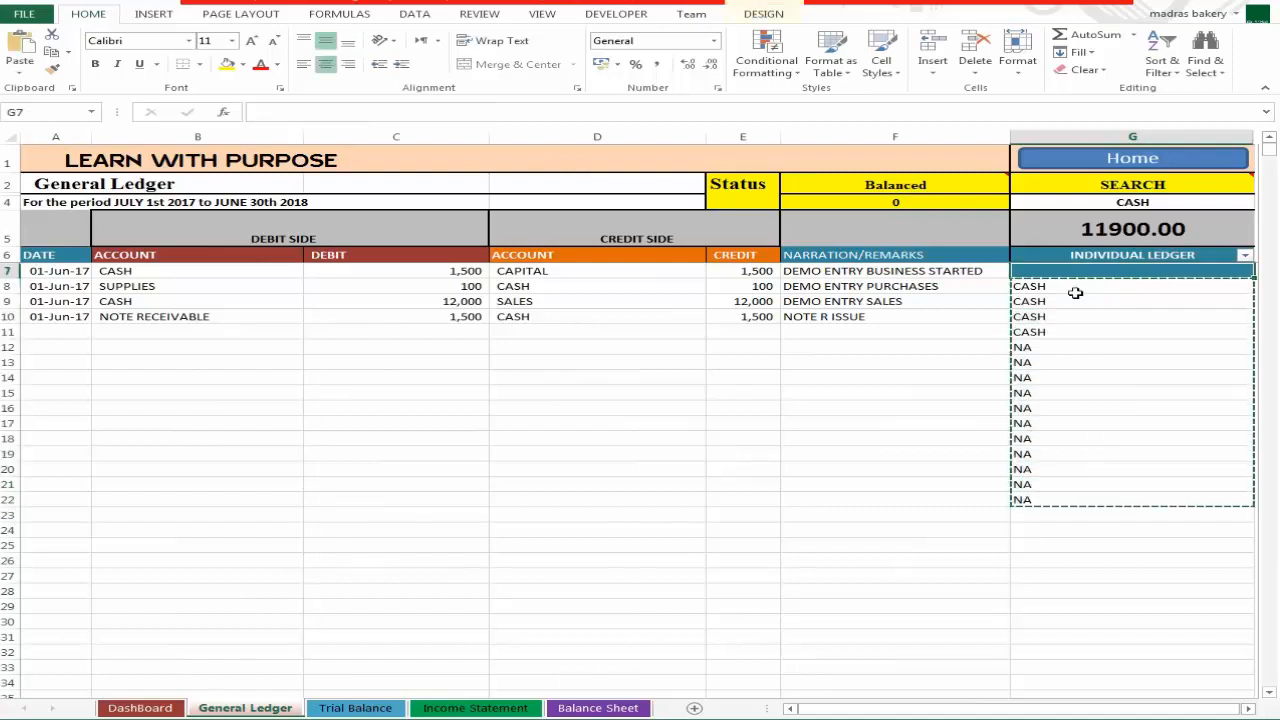
pyautogui.press('Down')
pyautogui.press('Up')
pyautogui.hotkey('ctrl', 'v')
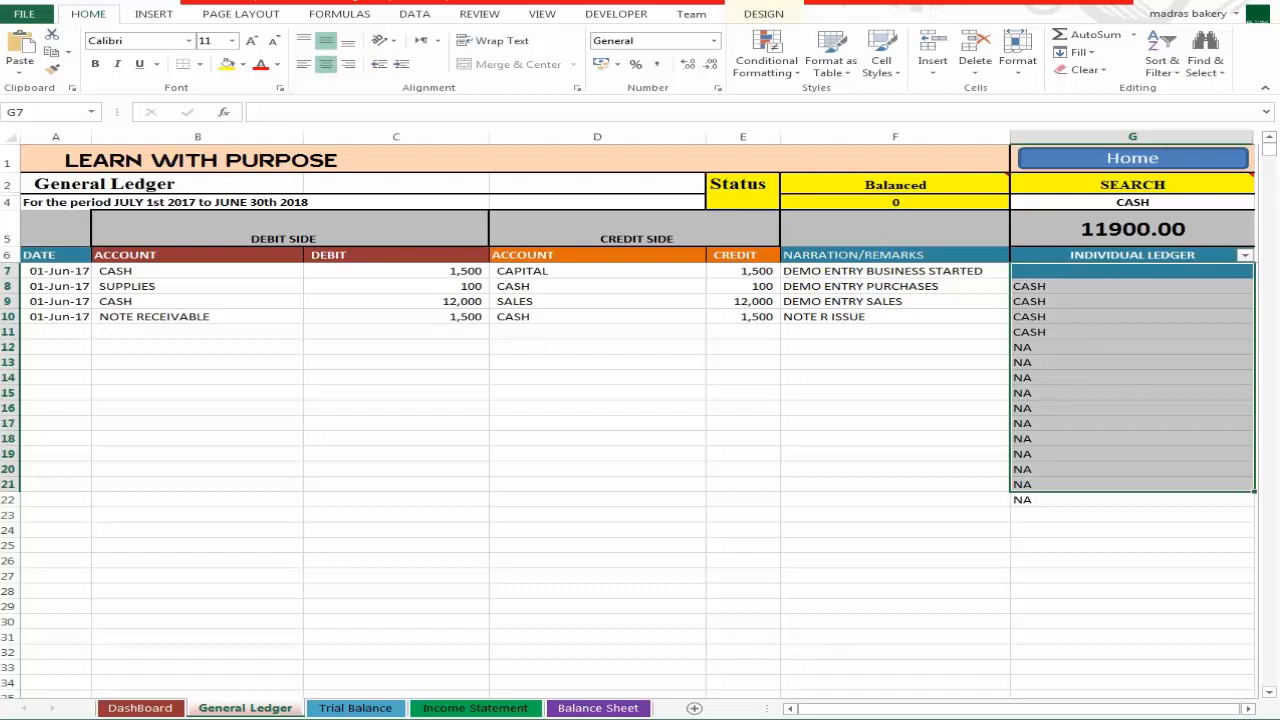
pyautogui.click(1071, 348)
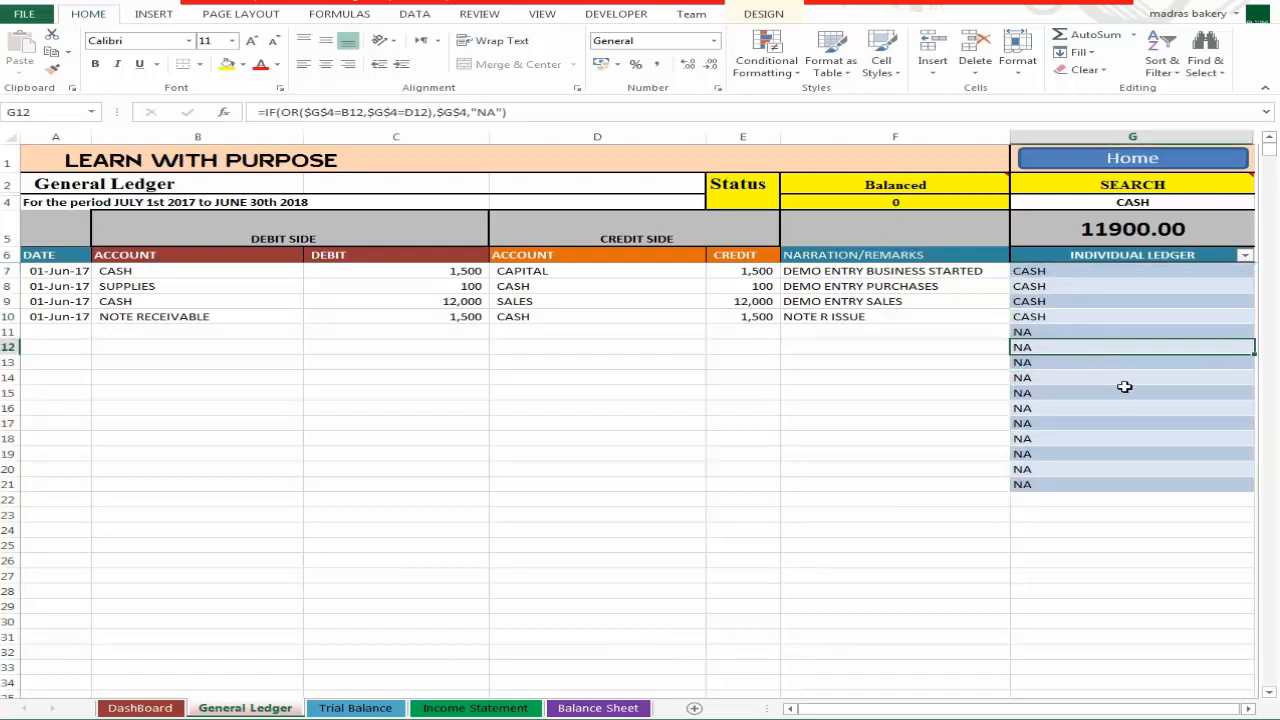
pyautogui.click(1079, 271)
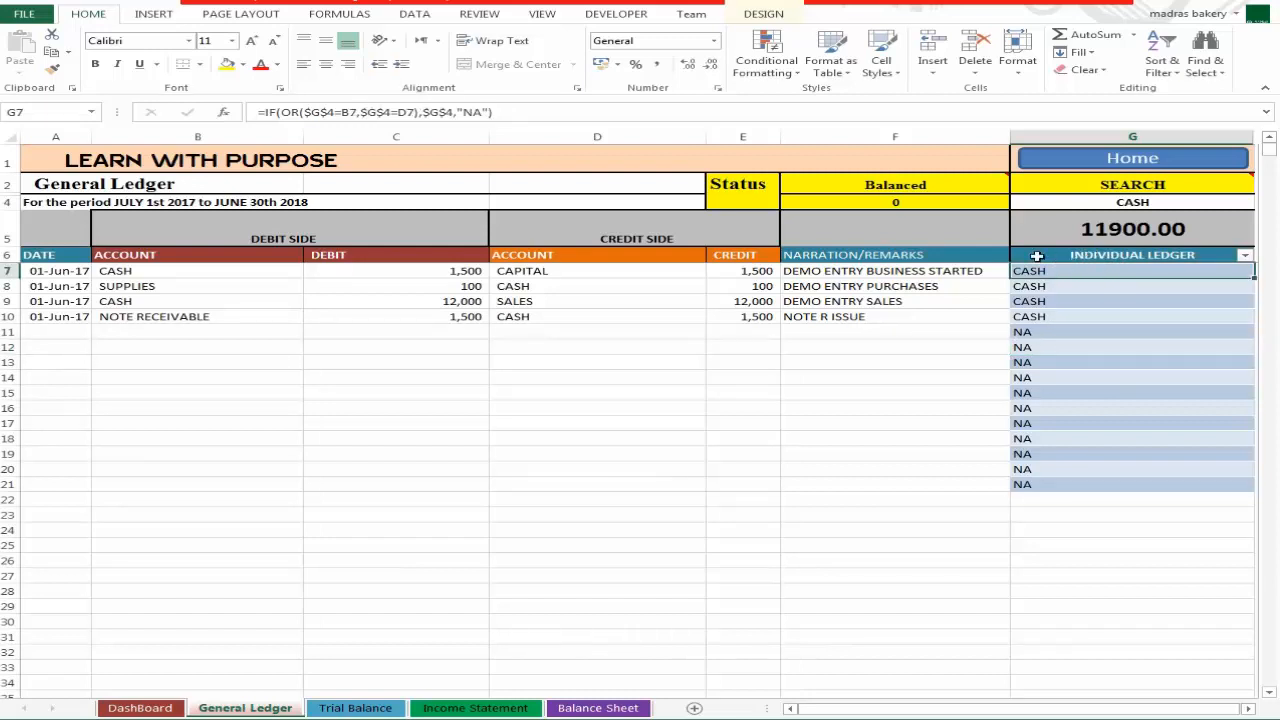
# Insert a slicer for the INDIVIDUAL LEDGER table column.
pyautogui.click(1093, 255)
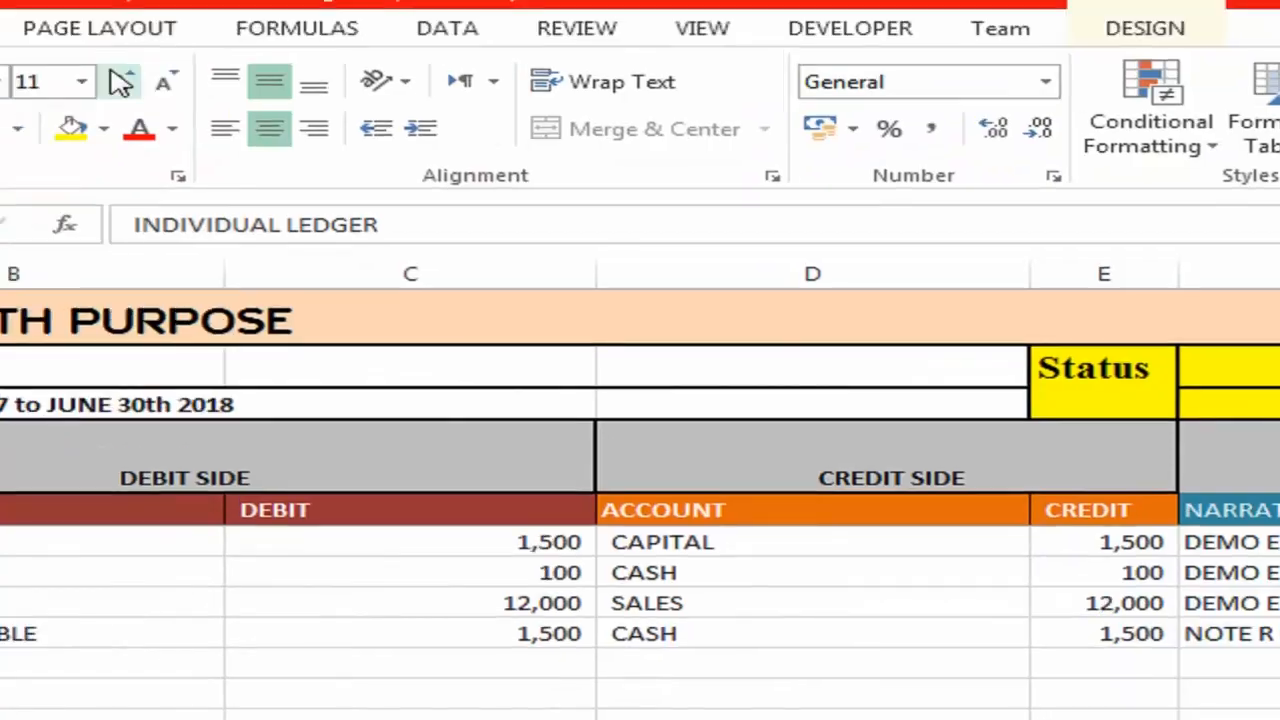
pyautogui.click(306, 34)
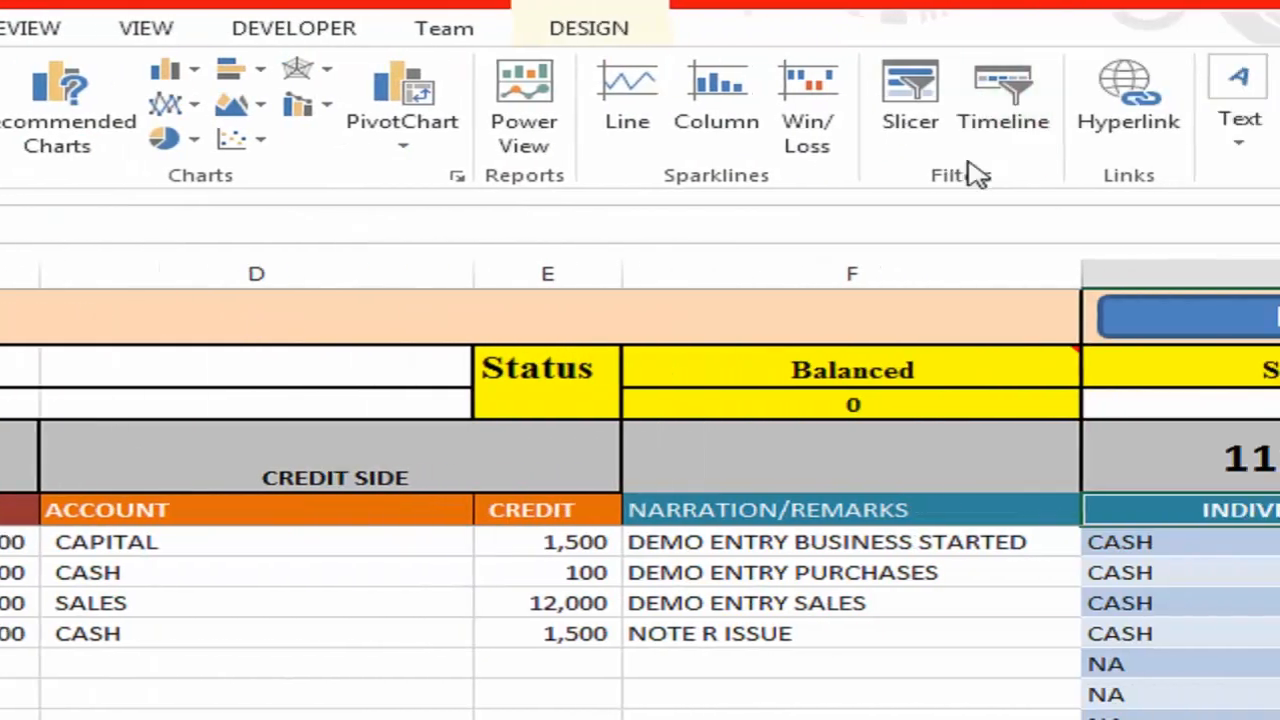
pyautogui.click(912, 118)
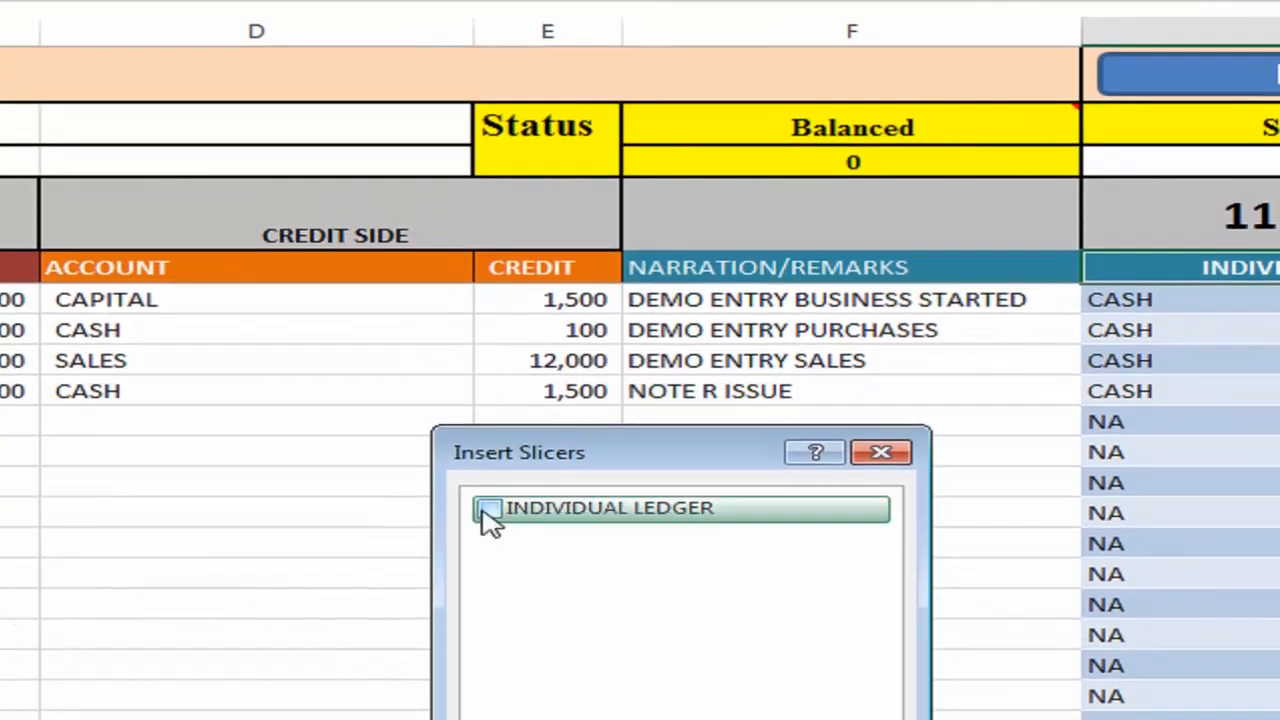
pyautogui.click(488, 513)
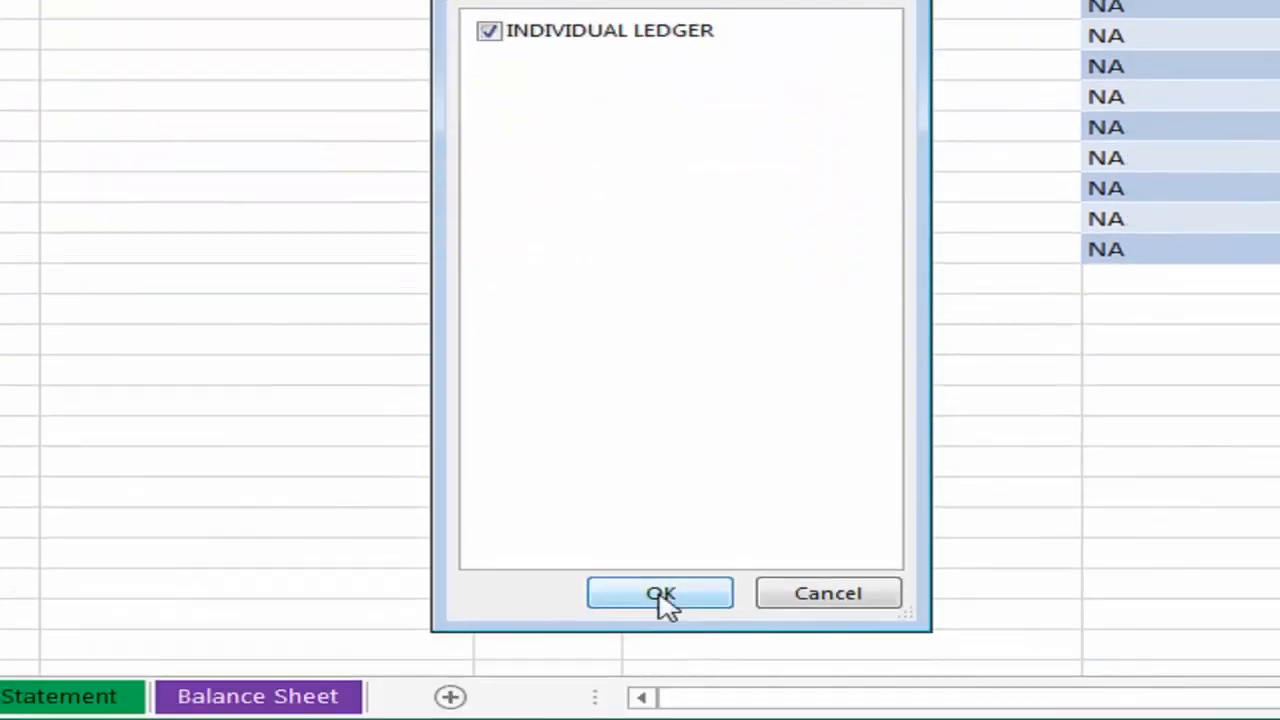
pyautogui.click(660, 594)
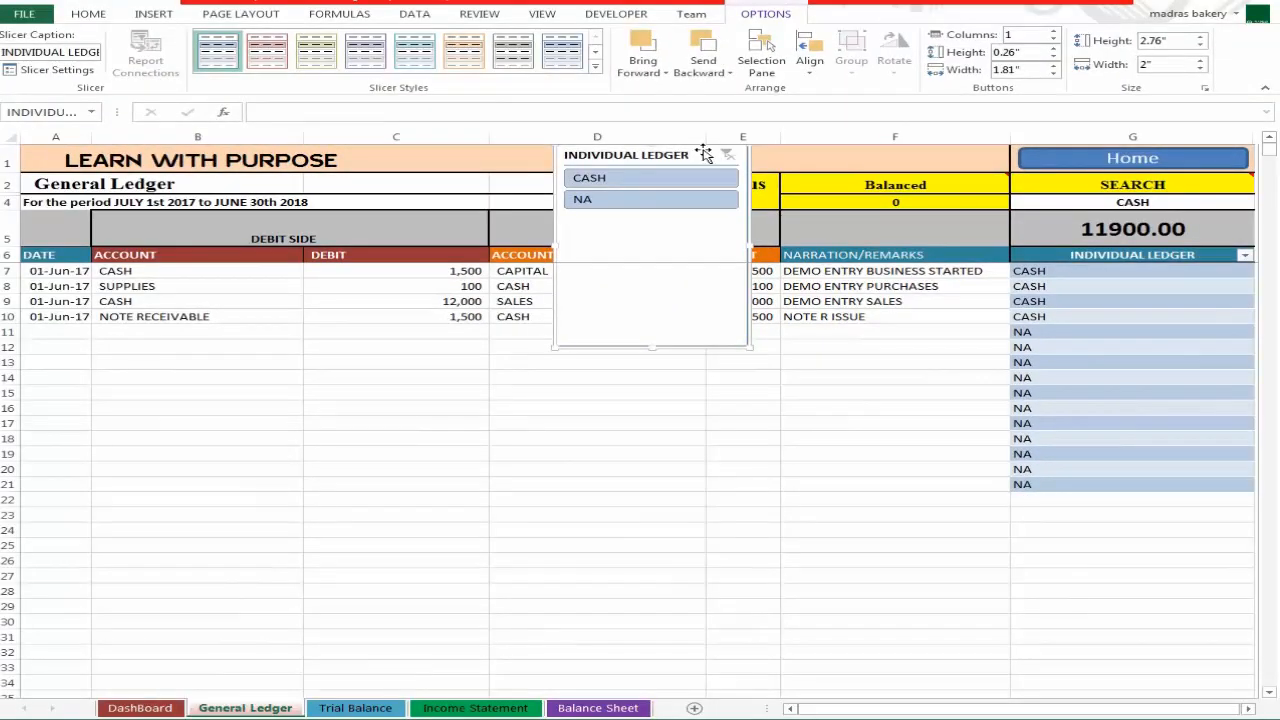
# Place the slicer over column G just below the INDIVIDUAL LEDGER header and shorten it to about 1.06" high.
pyautogui.moveTo(704, 155); pyautogui.dragTo(1161, 270)
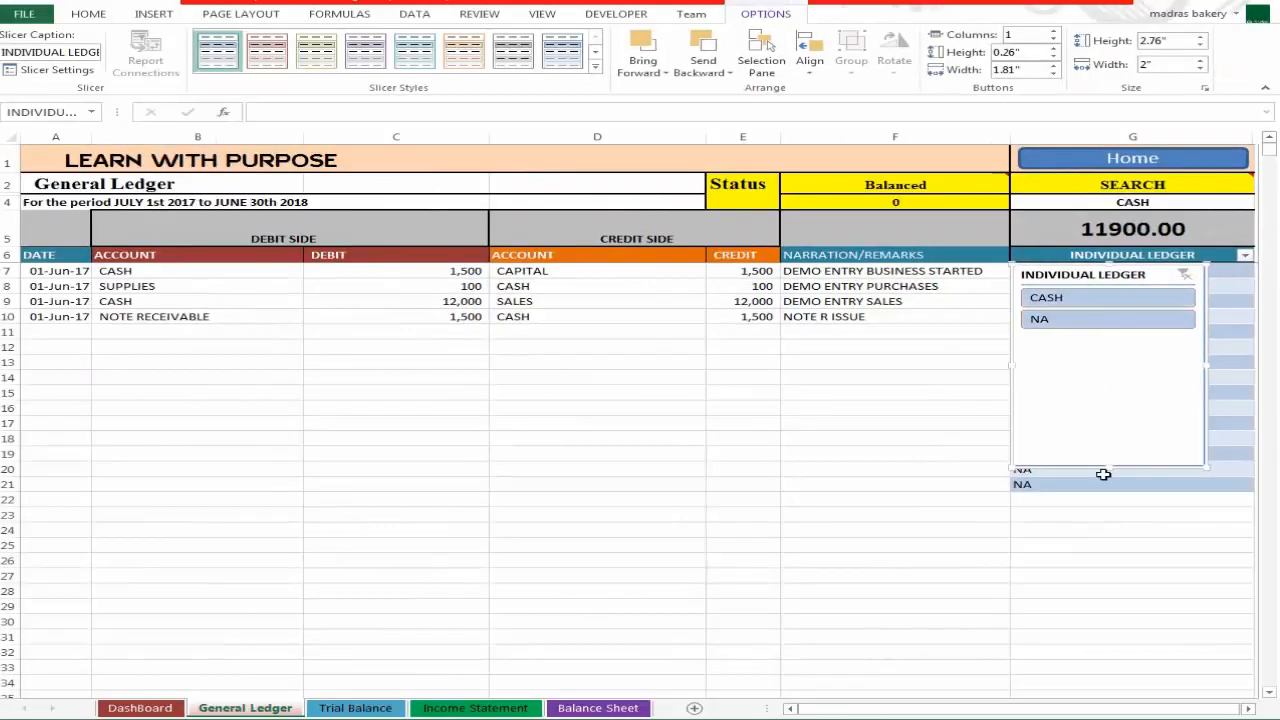
pyautogui.moveTo(1110, 467); pyautogui.dragTo(1091, 343)
pyautogui.click(899, 359)
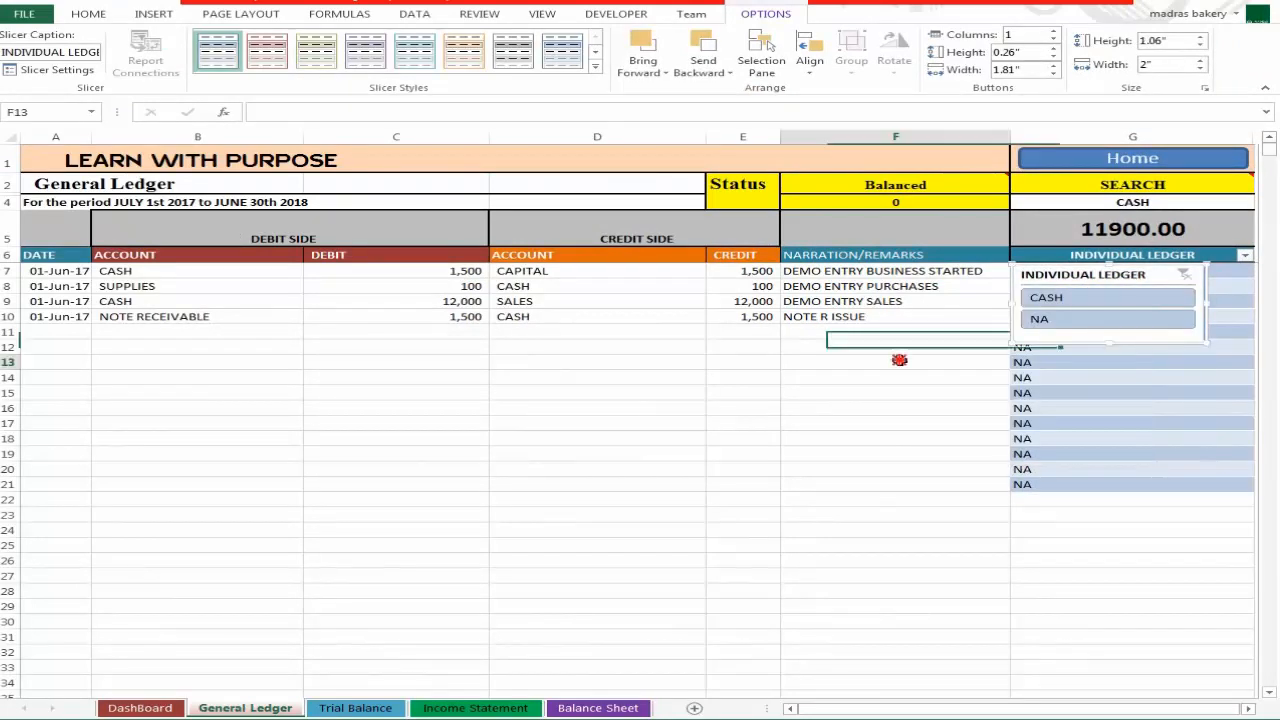
# Narrow the slicer and align it with the right edge of column G, uncovering the start of the ledger entries.
pyautogui.click(1165, 277)
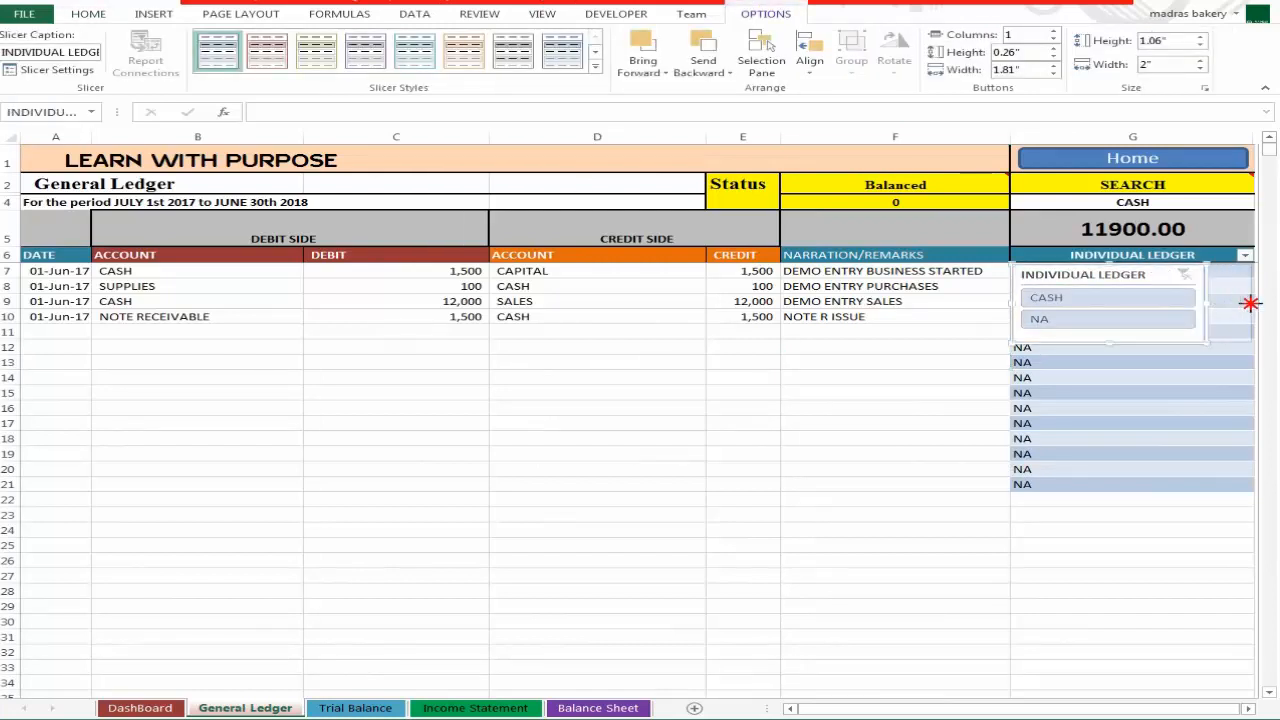
pyautogui.moveTo(1250, 303); pyautogui.dragTo(1252, 303)
pyautogui.moveTo(1012, 303); pyautogui.dragTo(1112, 303)
pyautogui.click(950, 377)
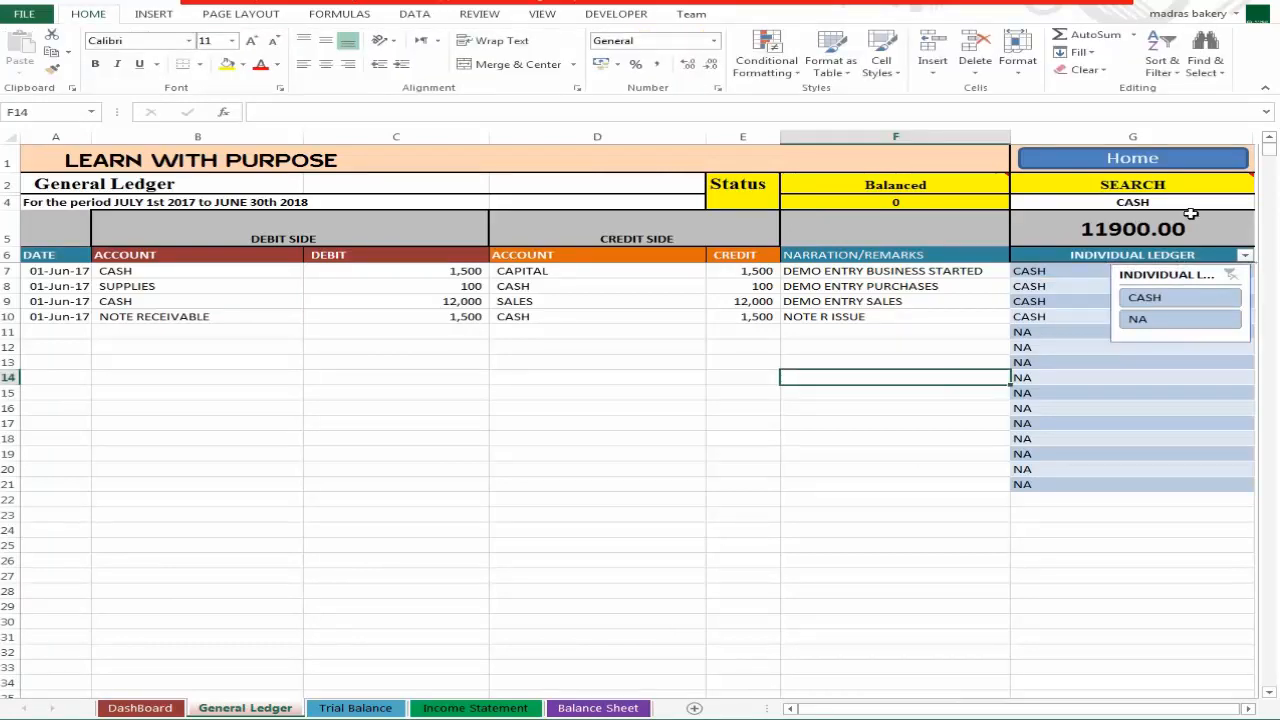
# Set the SEARCH account in G4 to CAPITAL and filter the ledger to CAPITAL with the slicer.
pyautogui.click(1155, 202)
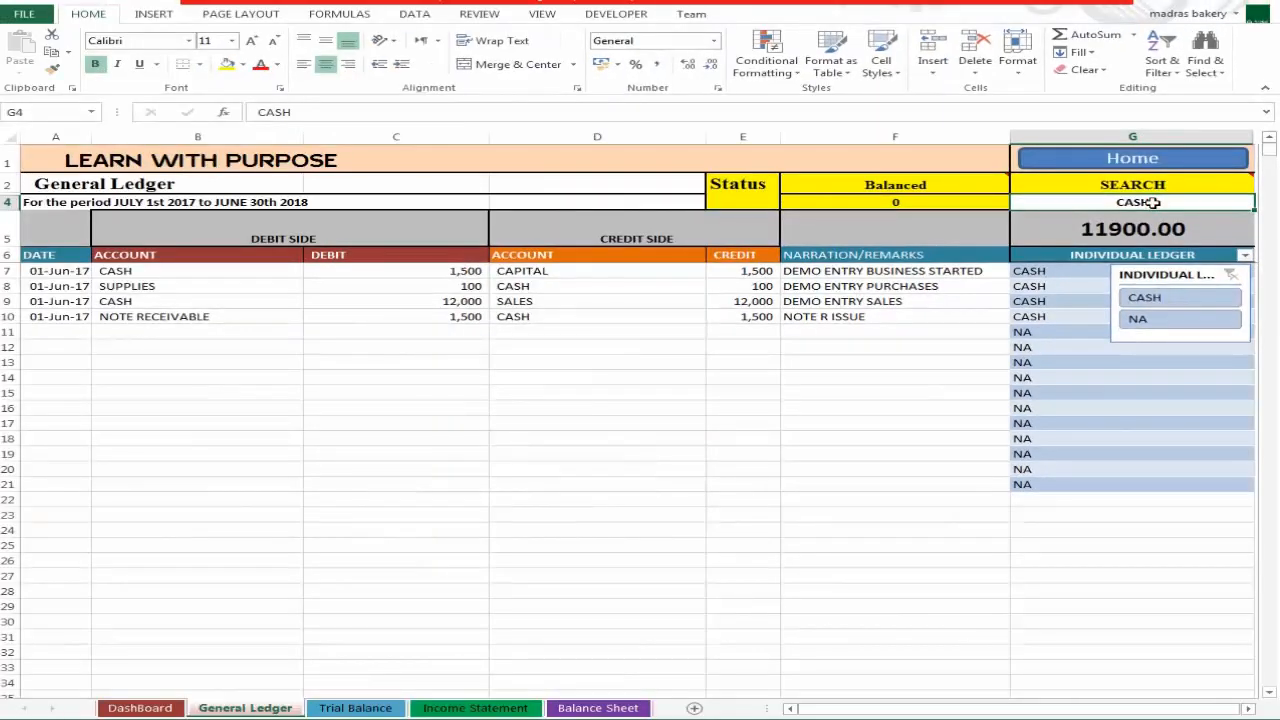
pyautogui.write('CAPITAL')
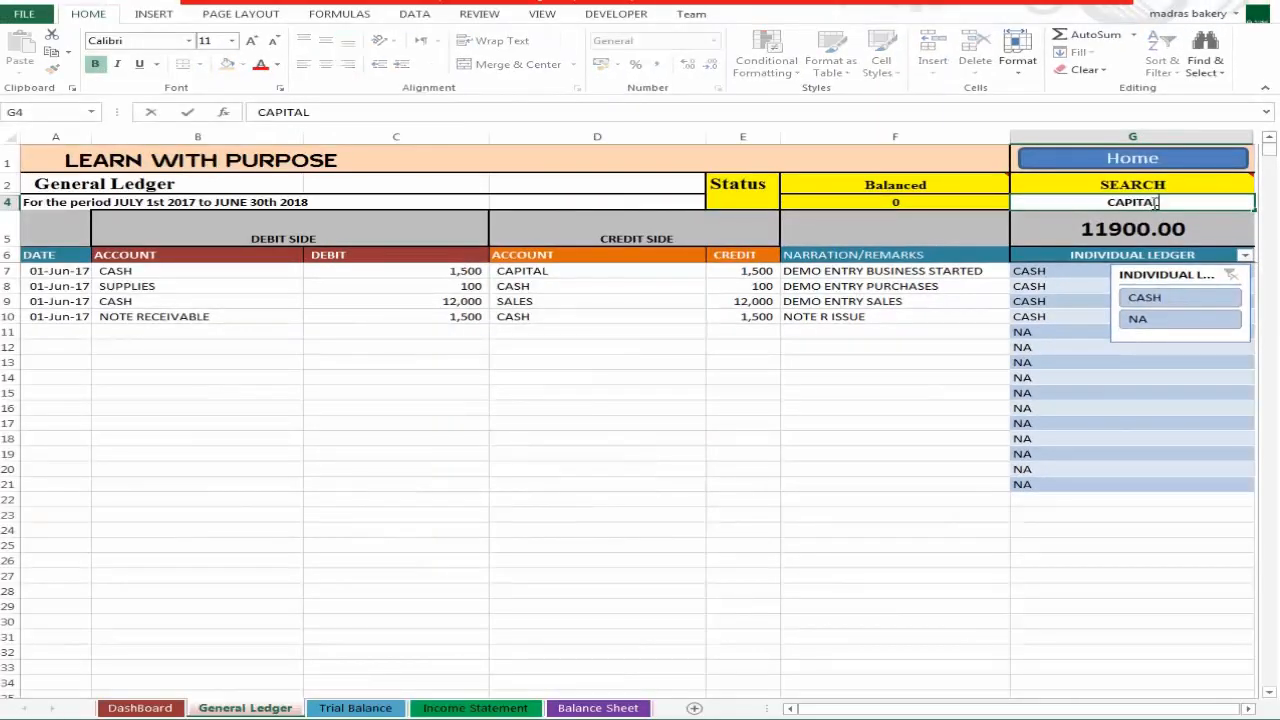
pyautogui.press('Return')
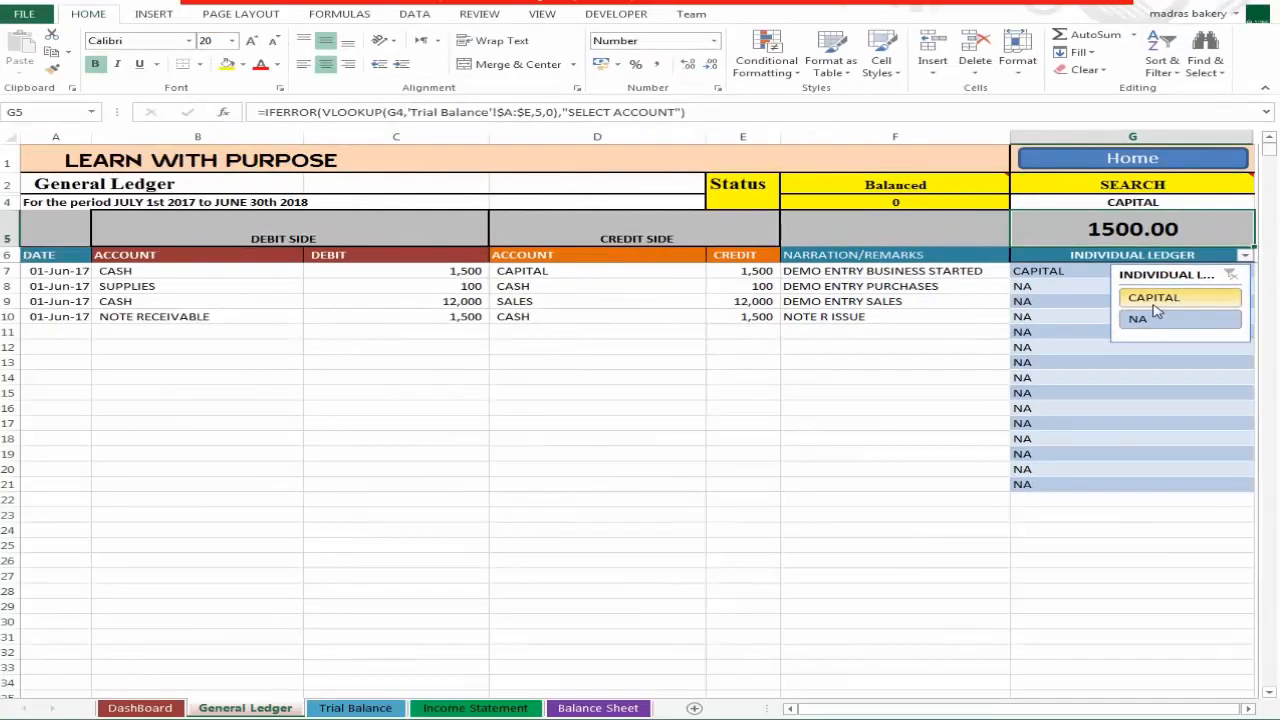
pyautogui.click(1162, 300)
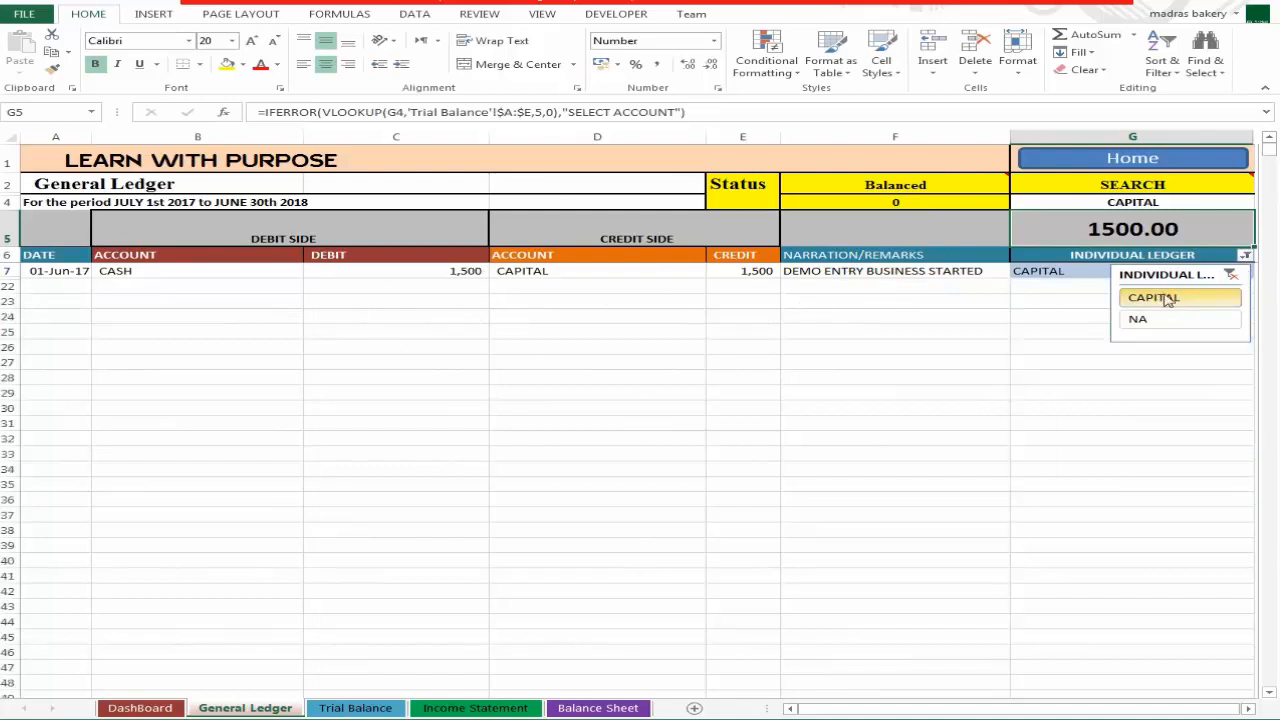
# Set the SEARCH account in G4 to CASH and filter the ledger to CASH with the slicer.
pyautogui.click(1132, 202)
pyautogui.write('CASH')
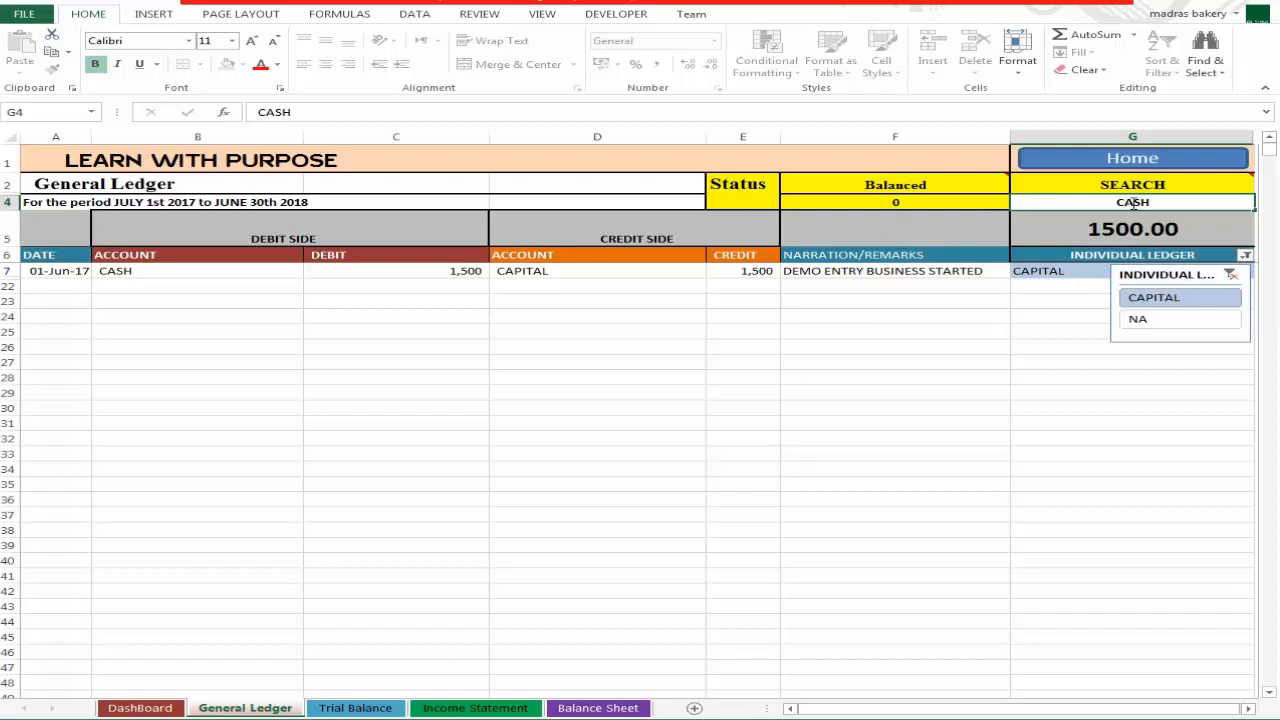
pyautogui.press('Return')
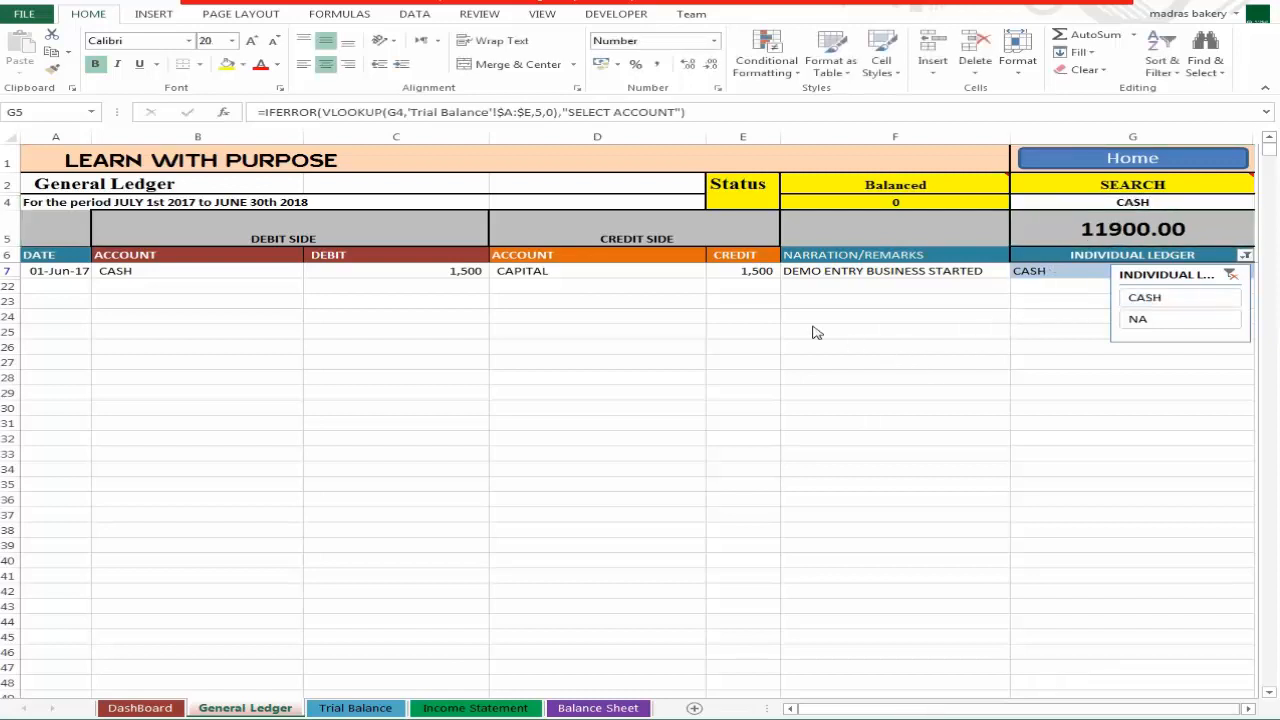
pyautogui.click(1133, 203)
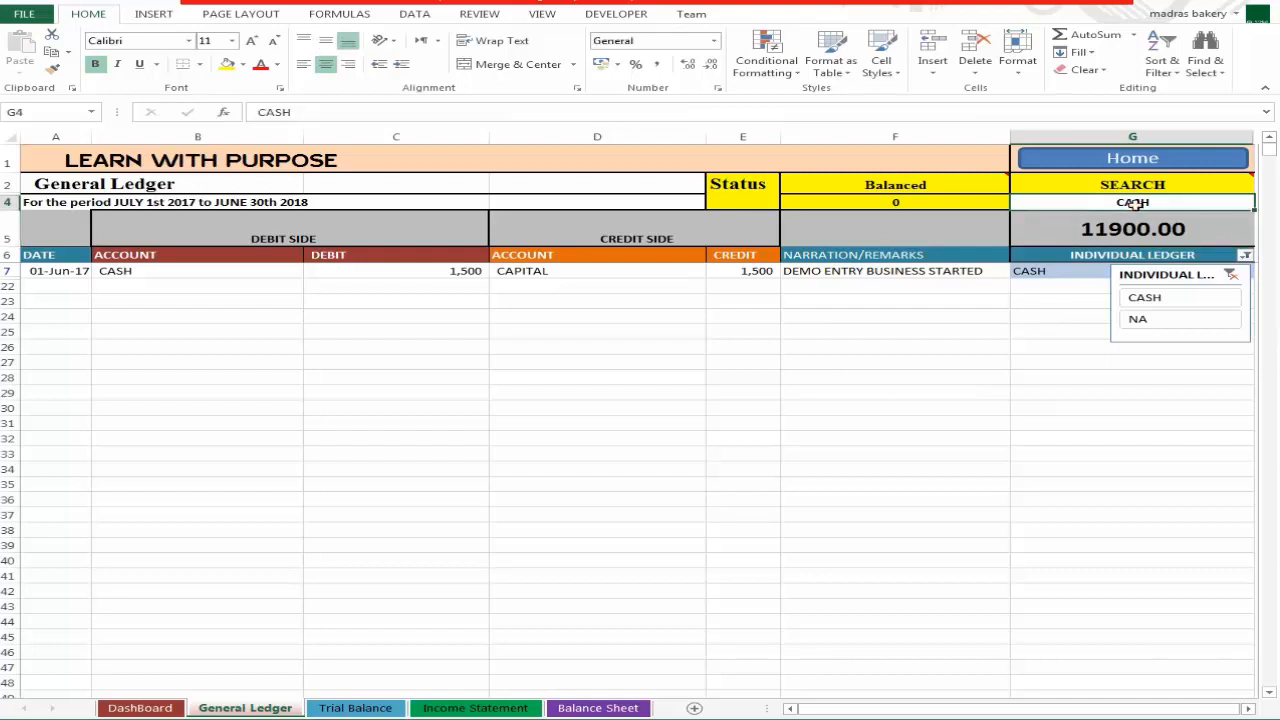
pyautogui.write('CASH')
pyautogui.press('Return')
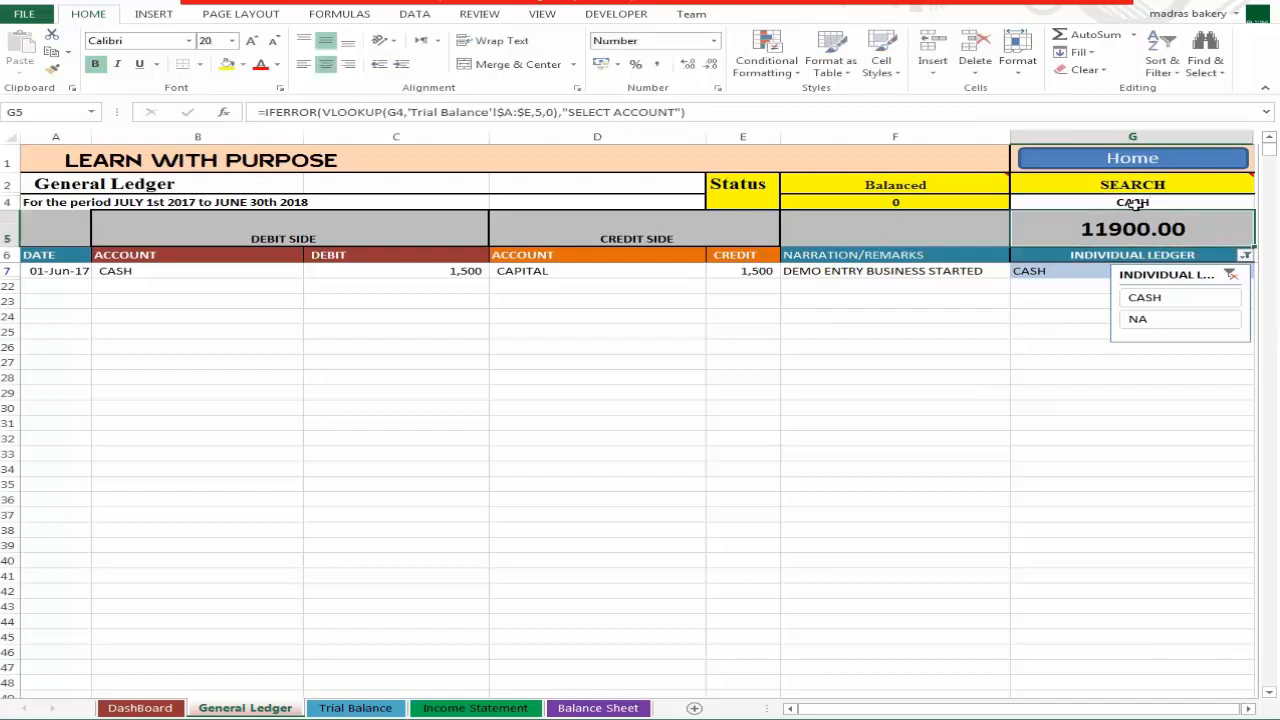
pyautogui.click(1171, 303)
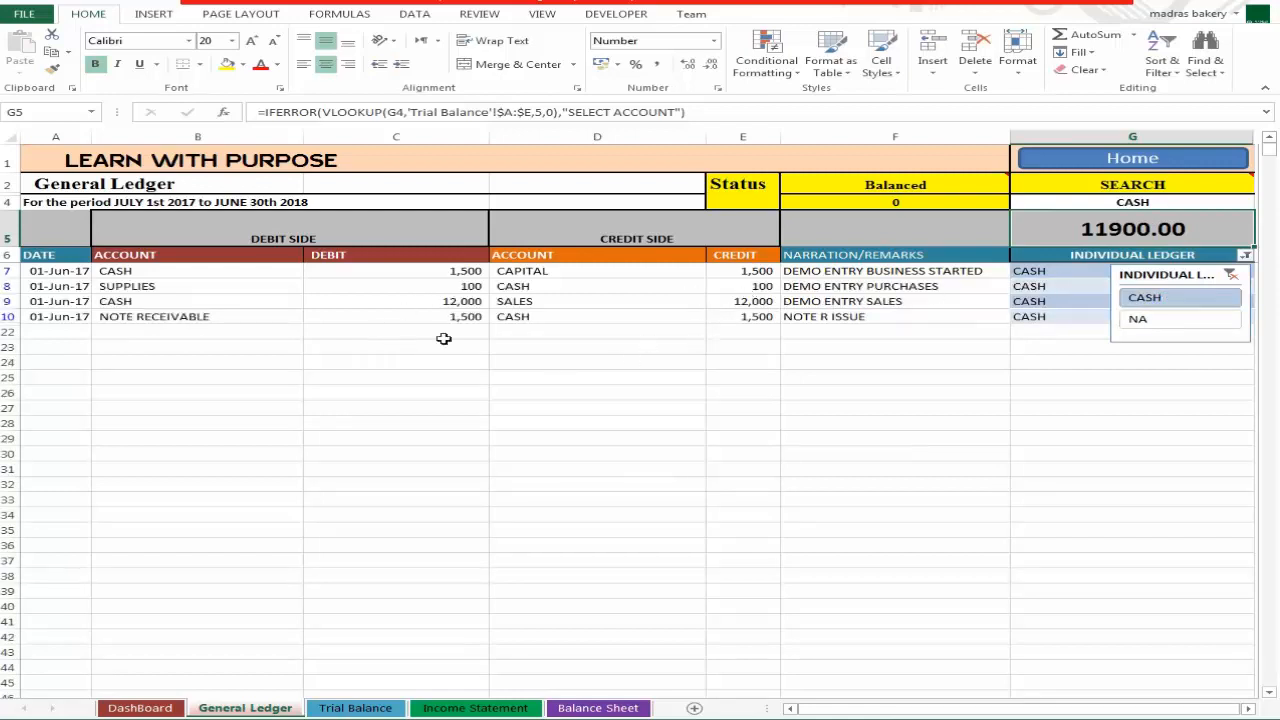
# Switch the slicer filter to NA and back to CASH.
pyautogui.click(1157, 322)
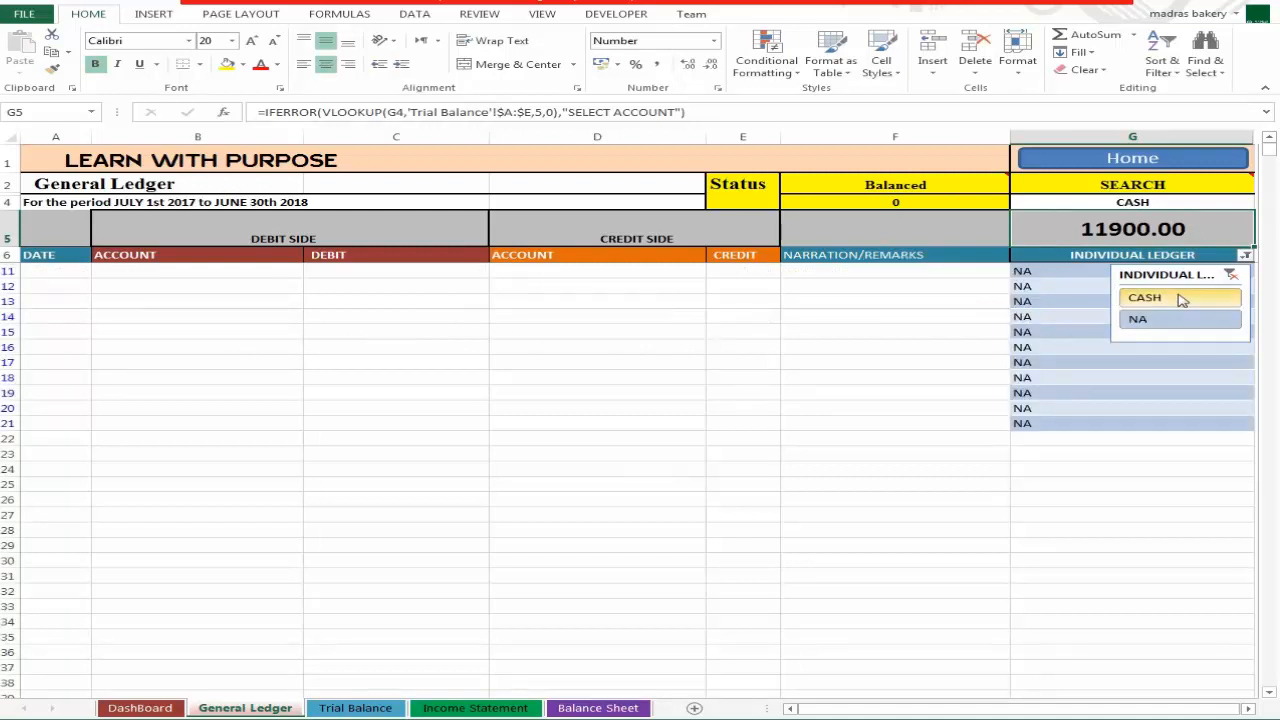
pyautogui.click(1163, 302)
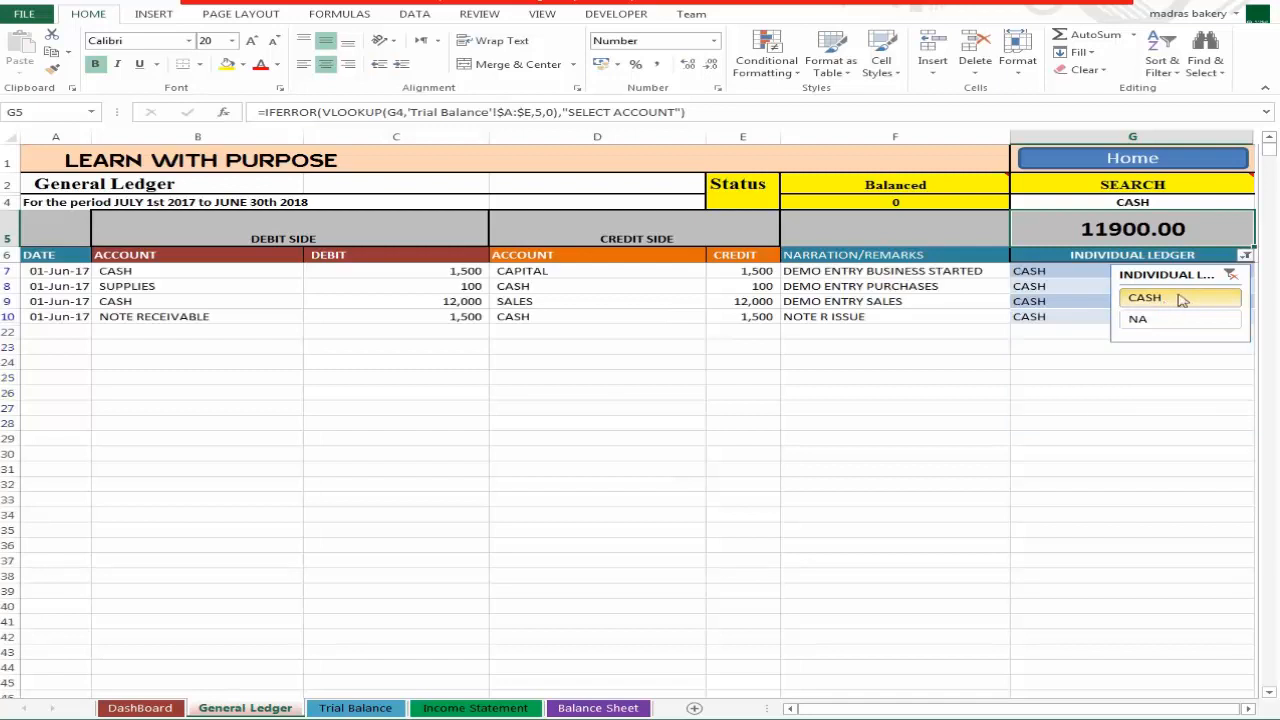
pyautogui.click(1163, 203)
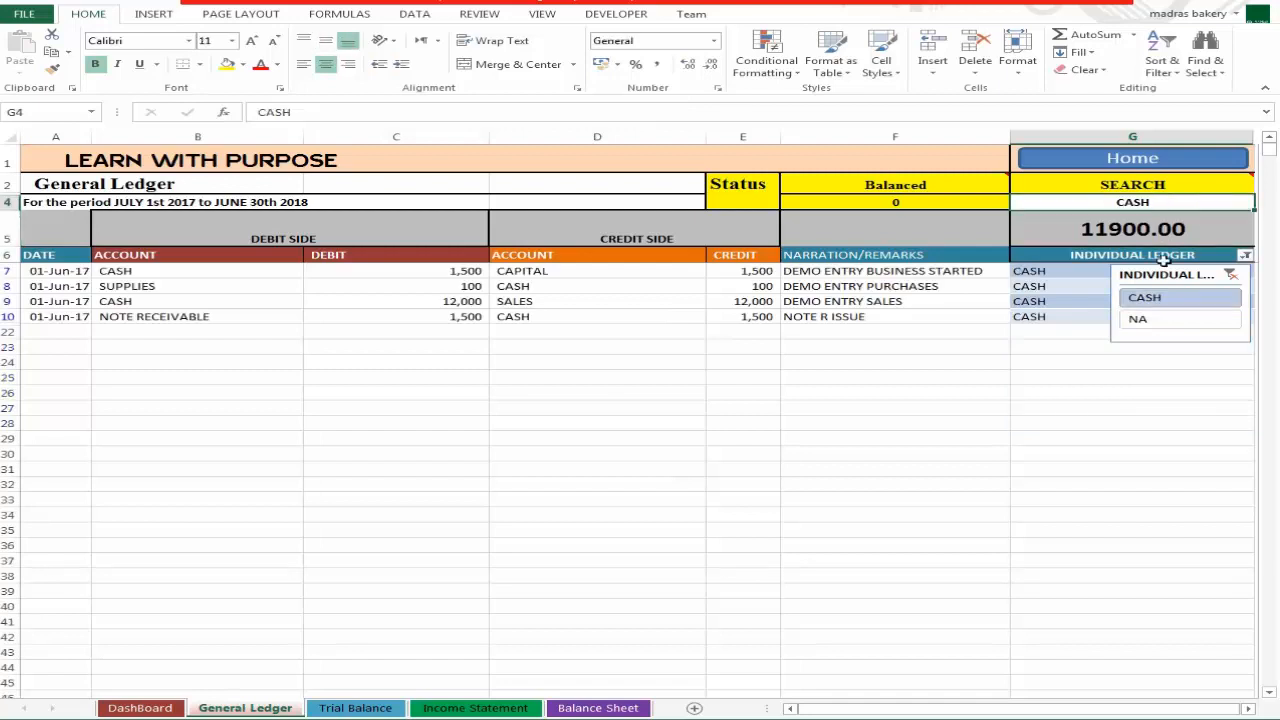